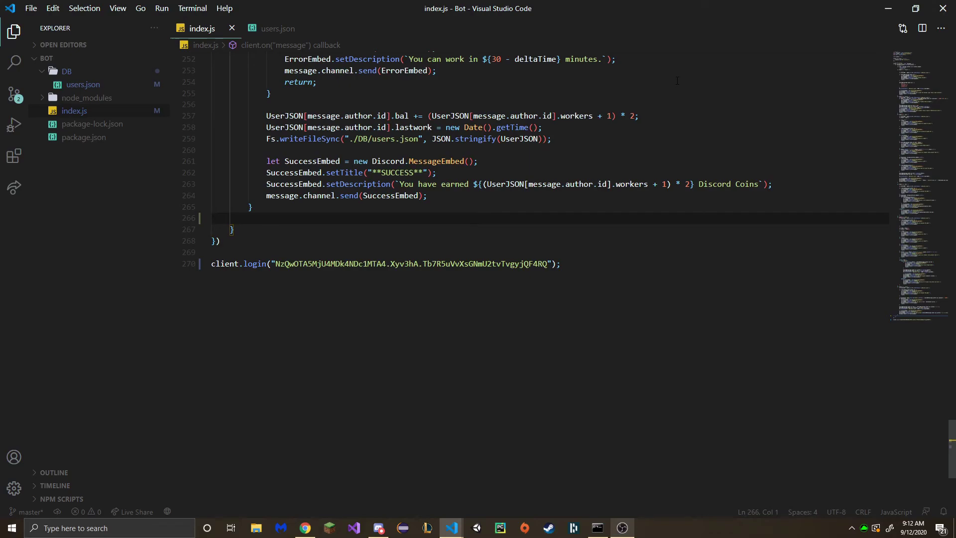
Open an if (args[0] == "lb") block and copy the UserJSON readFileSync line
key("Tab")
key("Tab")
type("i")
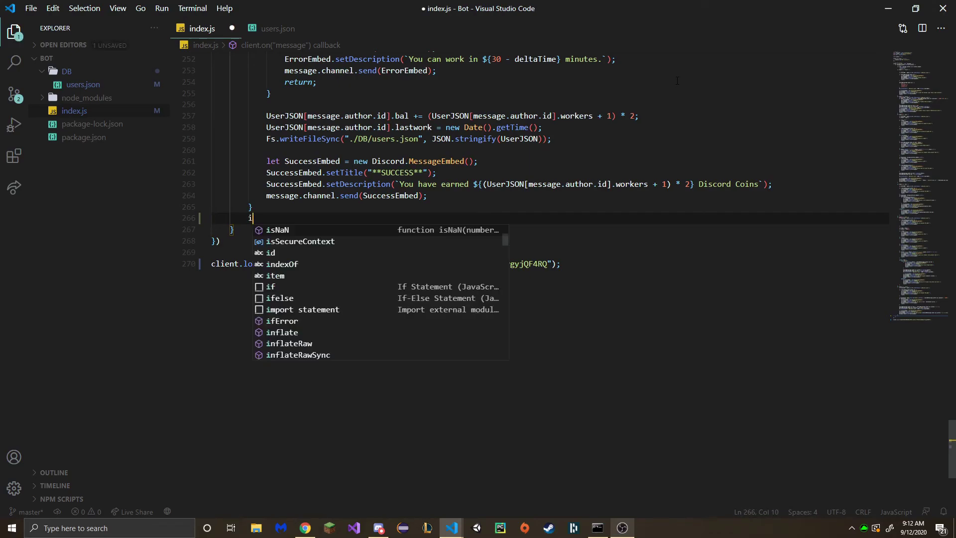
type("f (")
scroll(628, 129, "up", 3)
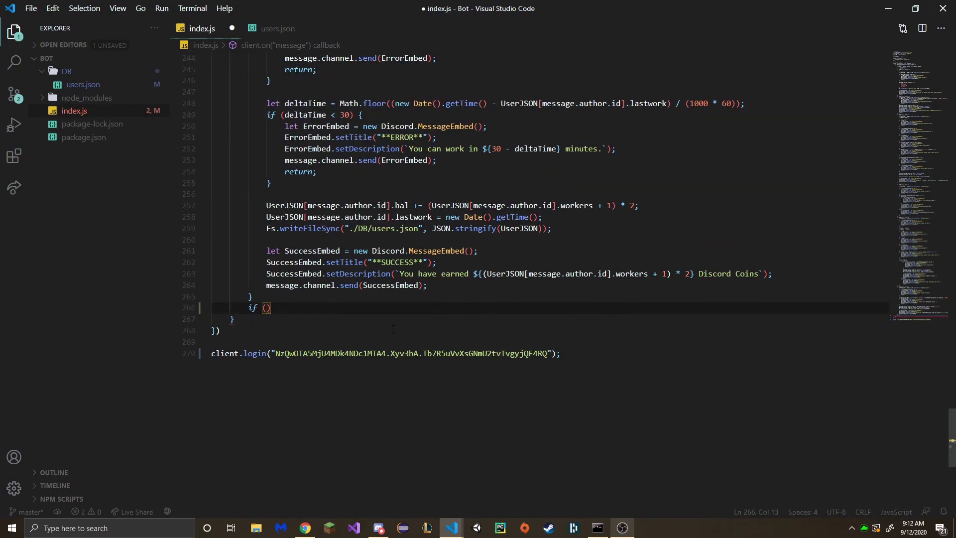
scroll(628, 128, "up", 2)
type("args[0] =")
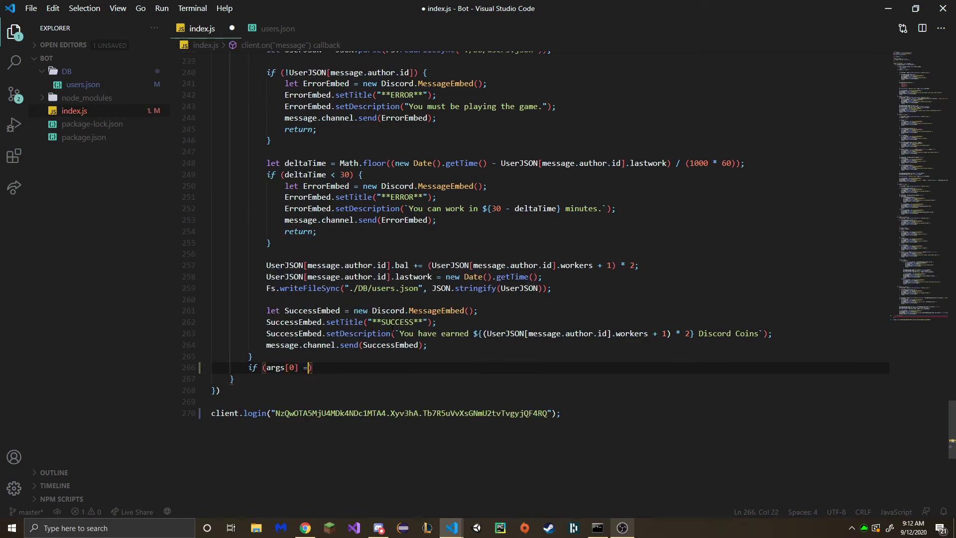
type("= \"lb\") {")
key("Return")
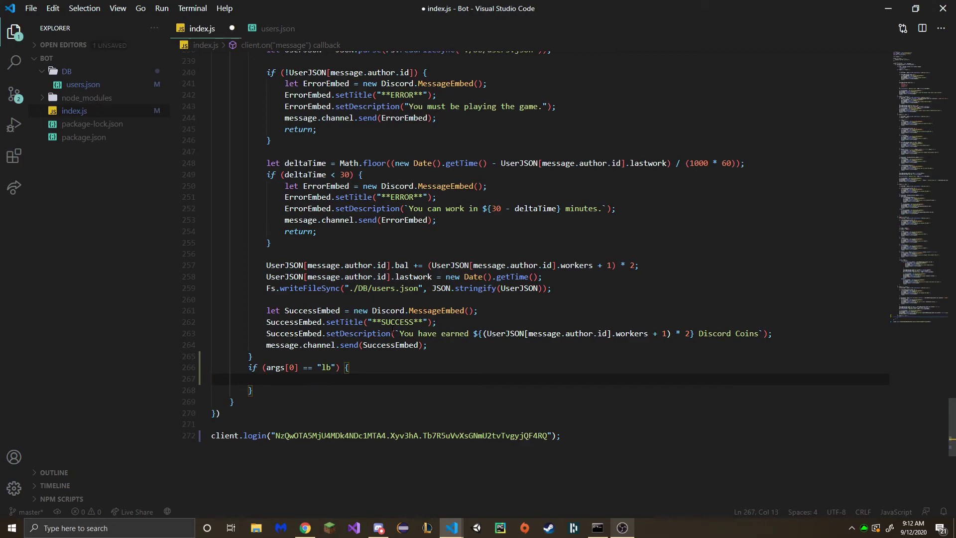
scroll(553, 224, "up", 3)
left_click(552, 169)
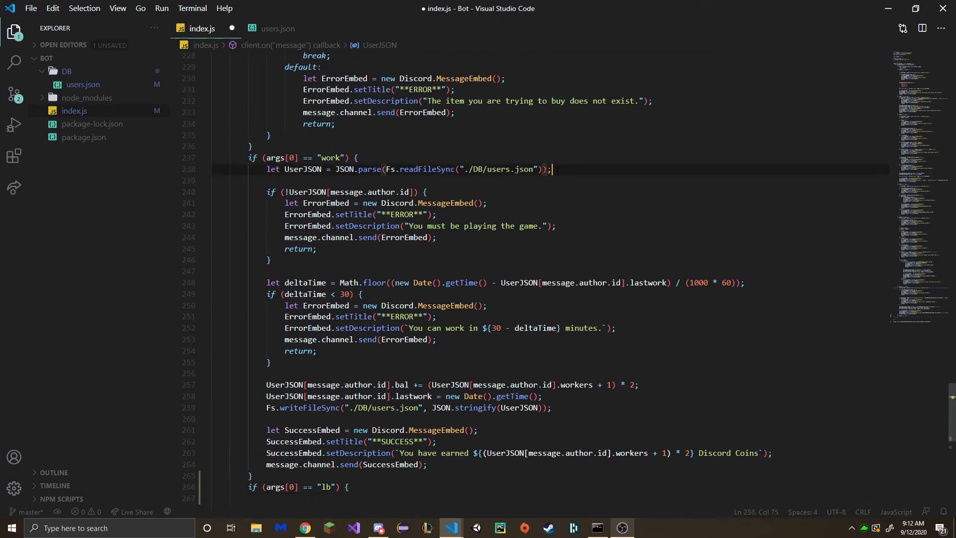
key("shift+Home")
key("ctrl+c")
scroll(302, 367, "down", 3)
Paste the users.json loading line inside the lb block and start a var Sorted line
left_click(303, 367)
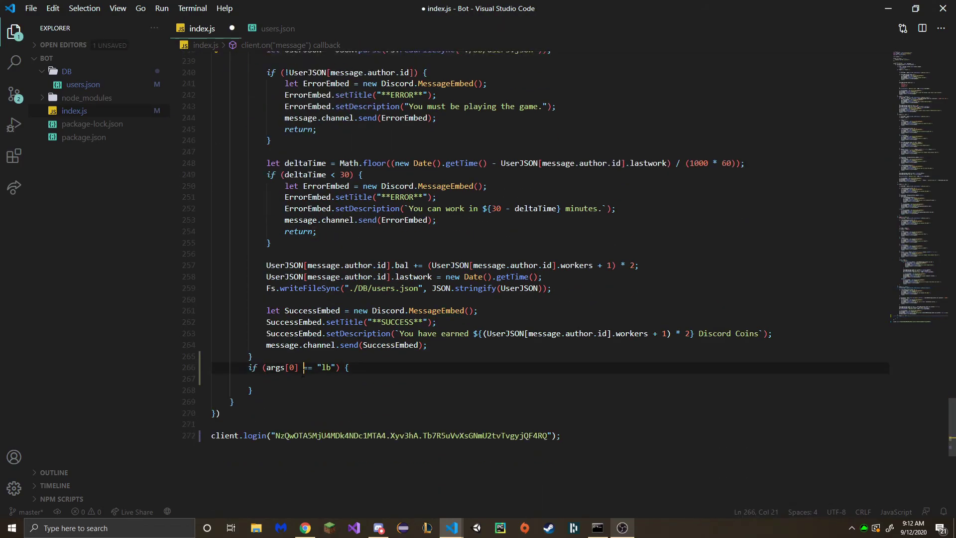
key("Down")
key("ctrl+v")
key("Return")
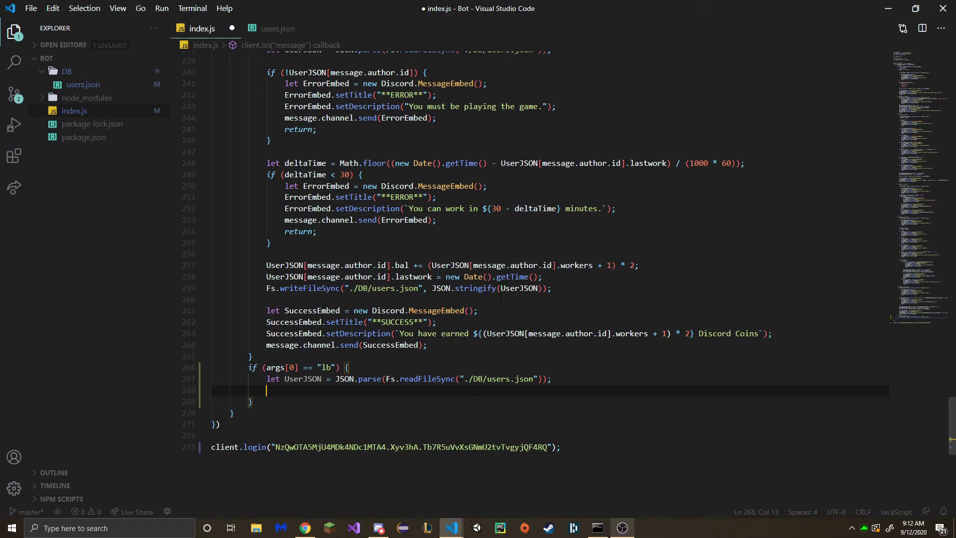
type("var Sorte")
type("d")
type("= Object.")
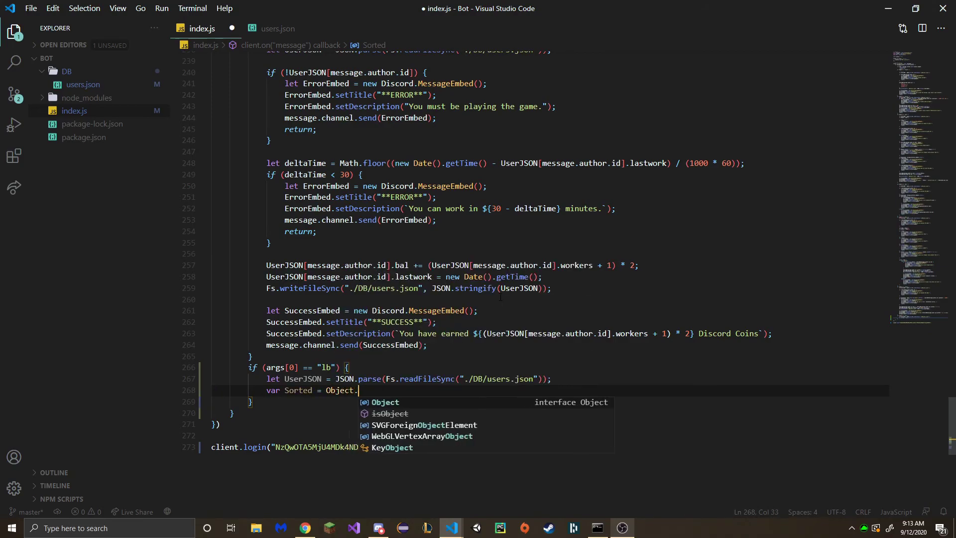
type("entries(UserJSON")
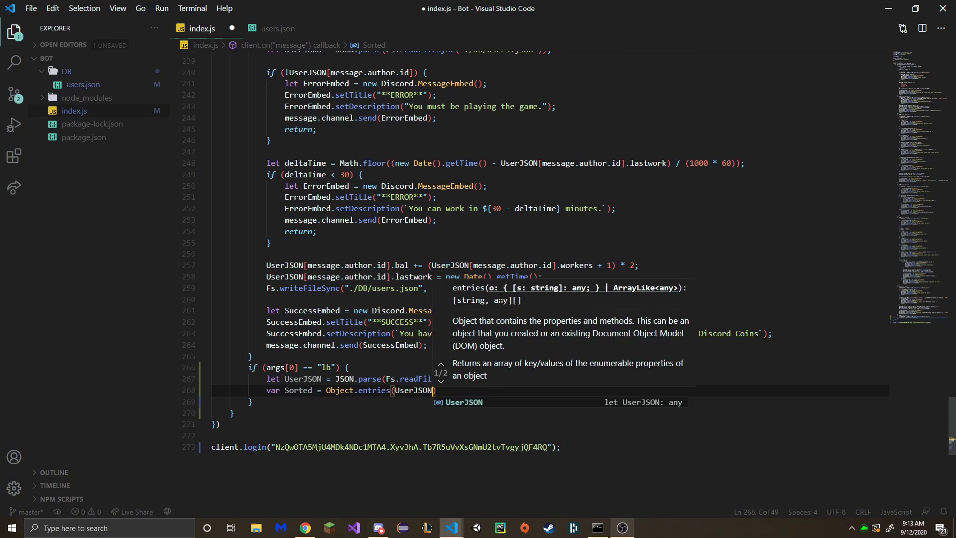
type(");")
Set Sorted to Object.entries(UserJSON), log it with console.log, and save index.js
key("Return")
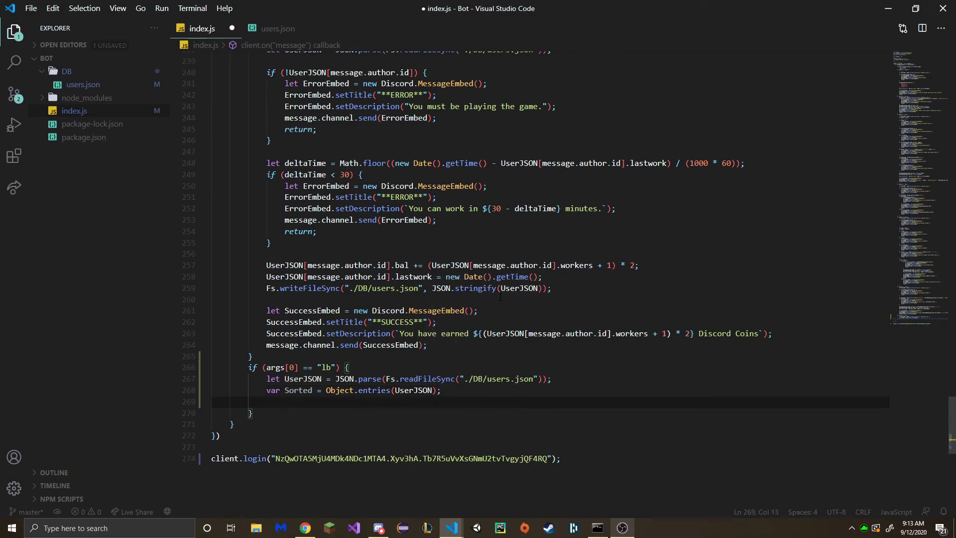
type("conso")
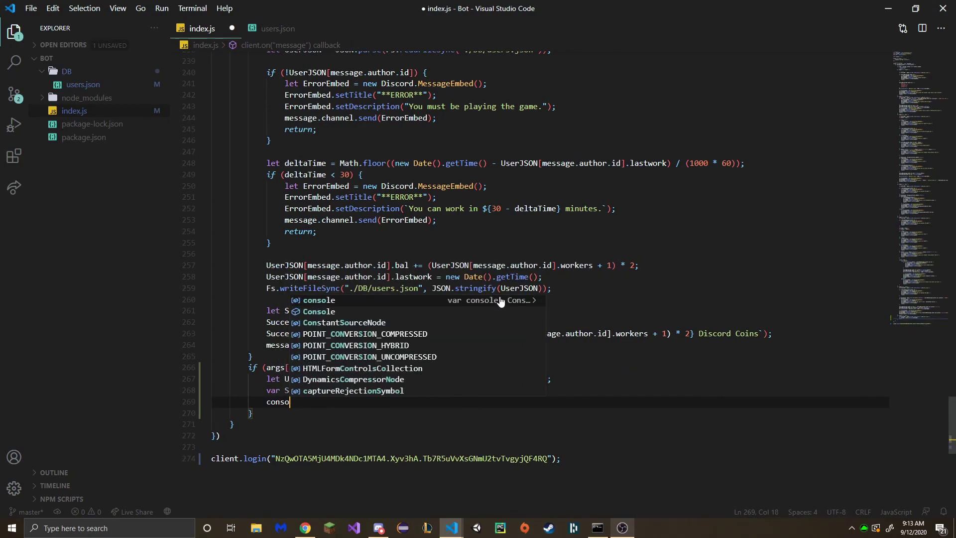
type("le.log(Sorted);")
key("ctrl+s")
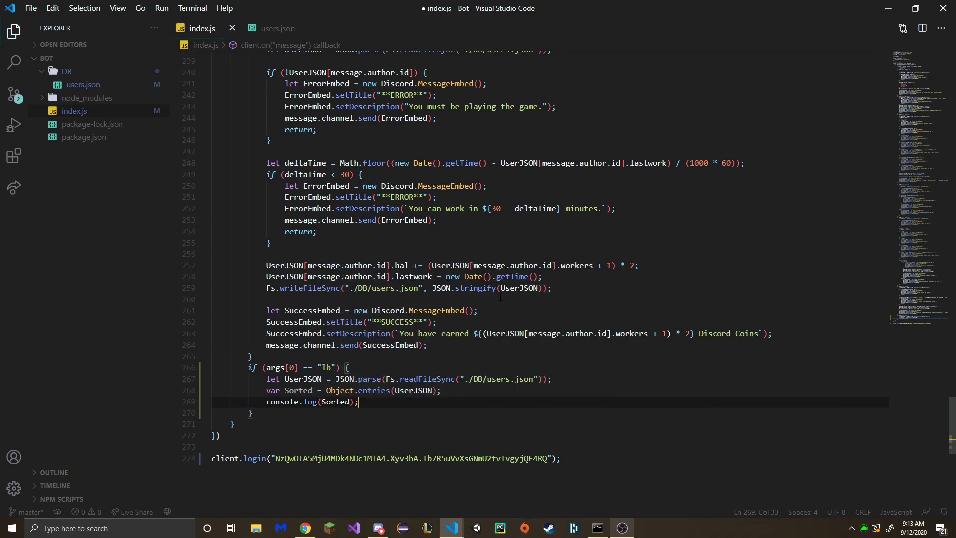
key("ctrl+grave")
type("node .")
Run node ., send !lb in Discord's #general, and inspect the logged user entries
key("Return")
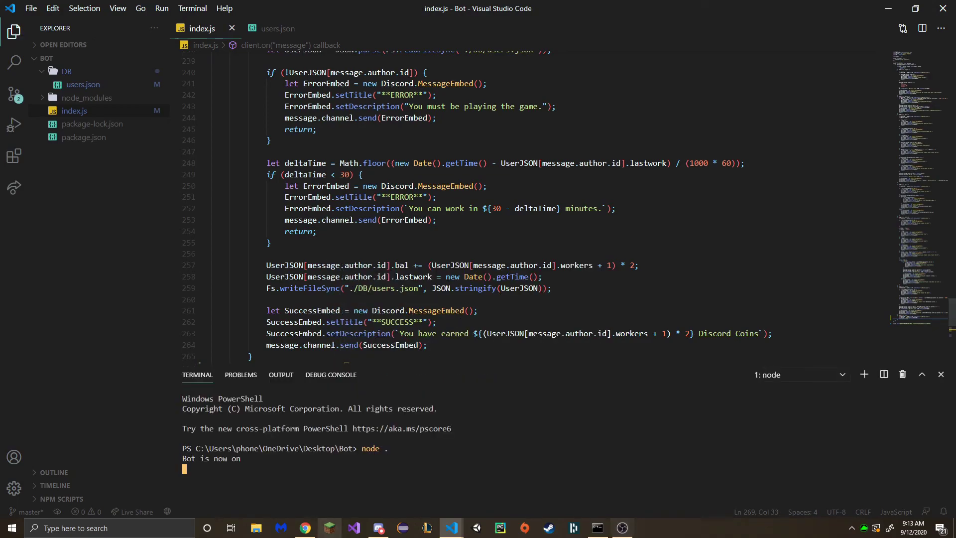
key("alt+Tab")
type("!lb")
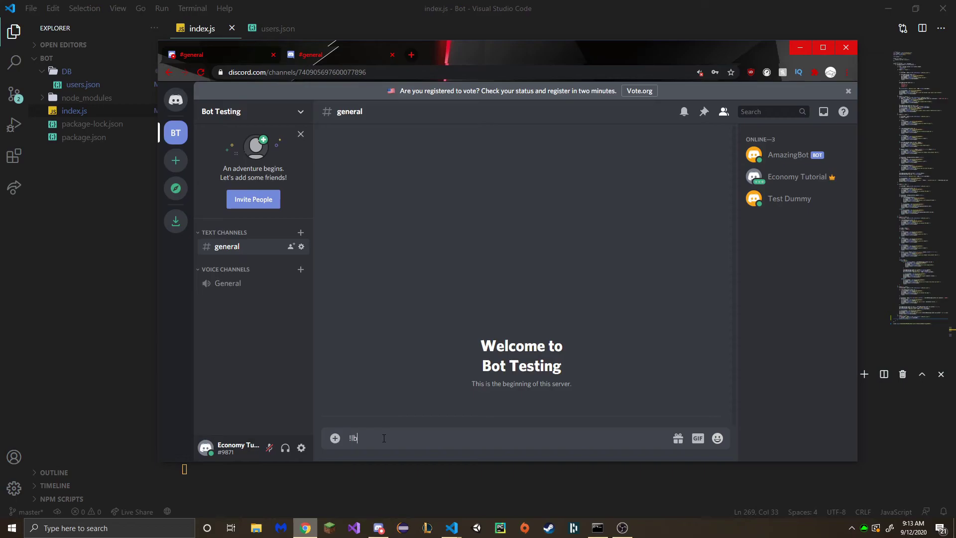
key("Return")
key("alt+Tab")
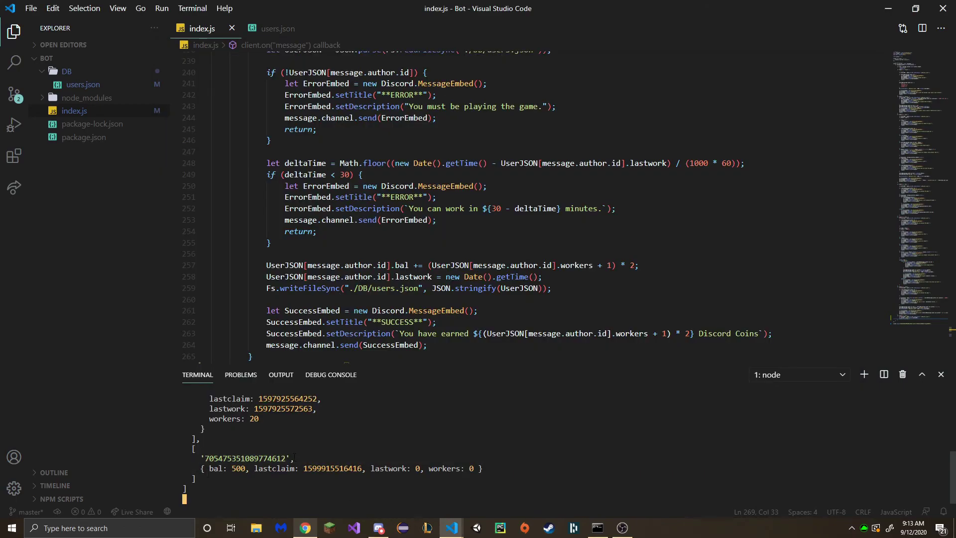
mouse_move(225, 458)
left_mouse_down()
mouse_move(296, 458)
mouse_move(202, 459)
mouse_move(483, 468)
left_mouse_up()
key("ctrl+c")
scroll(523, 225, "down", 1)
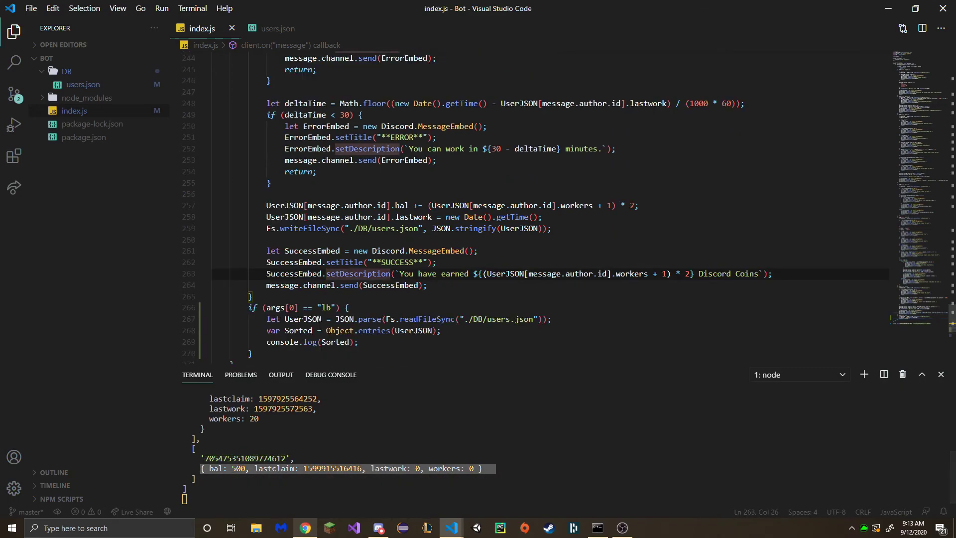
scroll(523, 224, "down", 1)
Type a scratch "key": { value: 1 } versus entries example, save, and select it
key("Return")
key("Return")
key("Return")
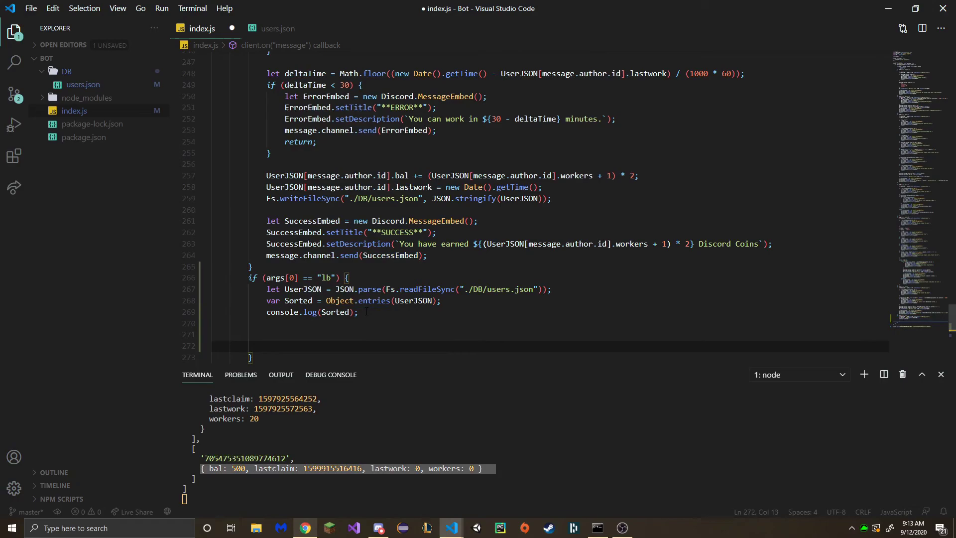
type("\"")
type("key\": {")
key("Return")
type("va")
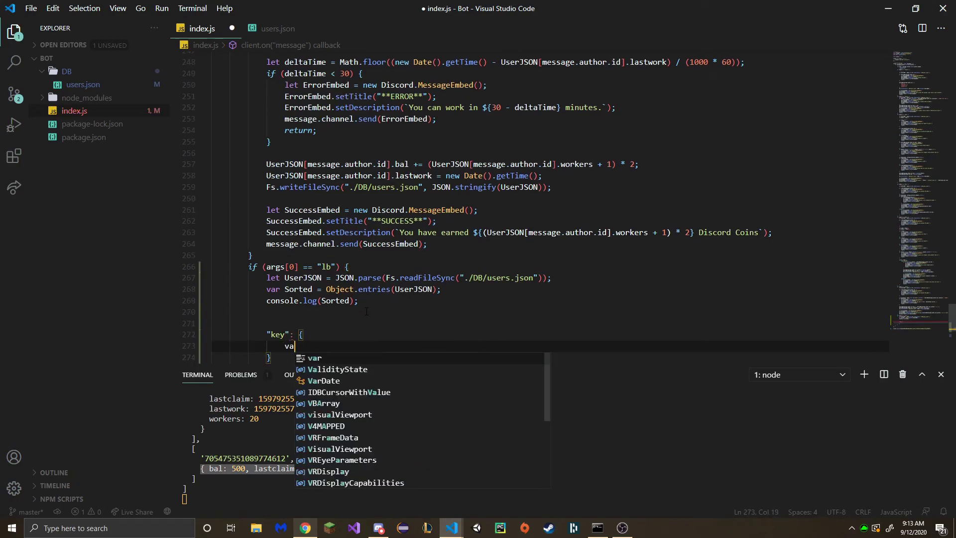
type("lue: 1,")
key("Down")
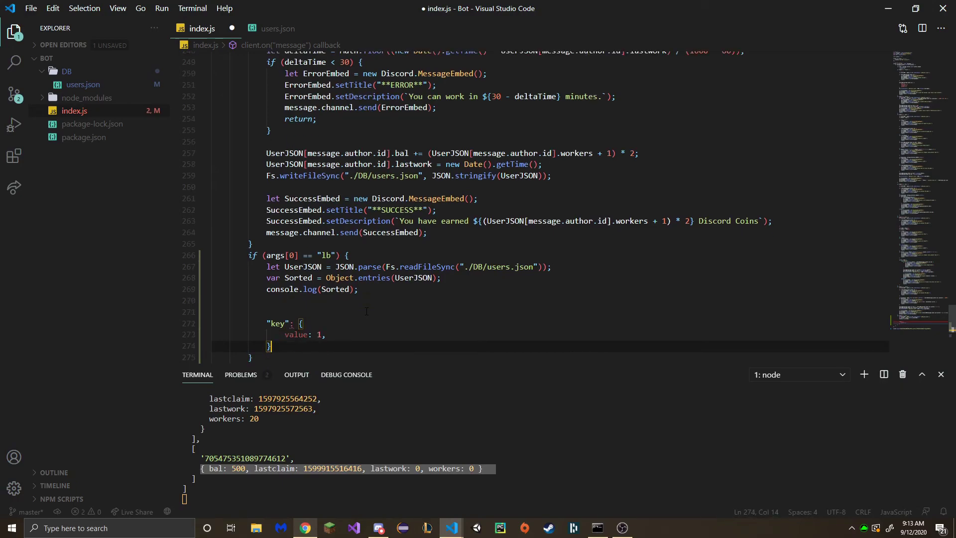
key("Return")
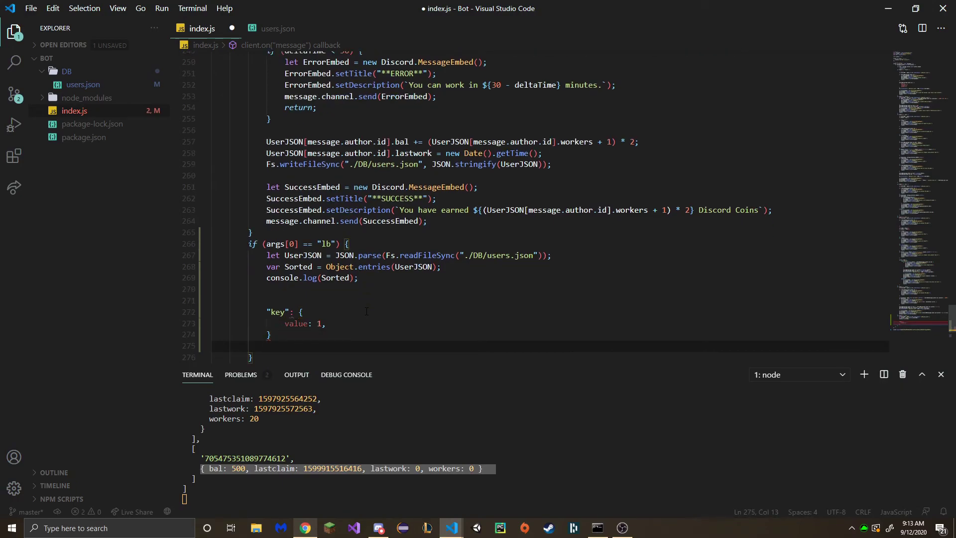
type("[]")
type("\"key\".")
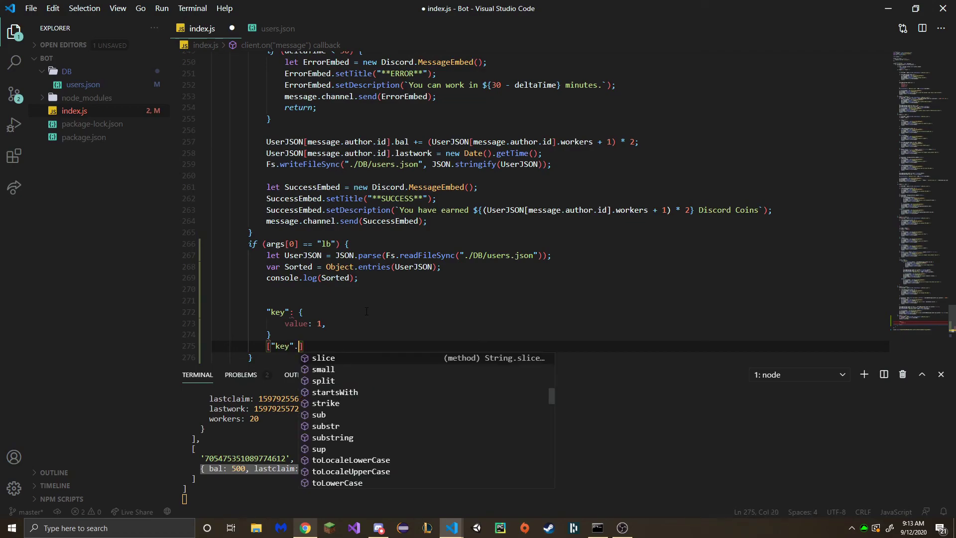
key("BackSpace")
type(", {value:")
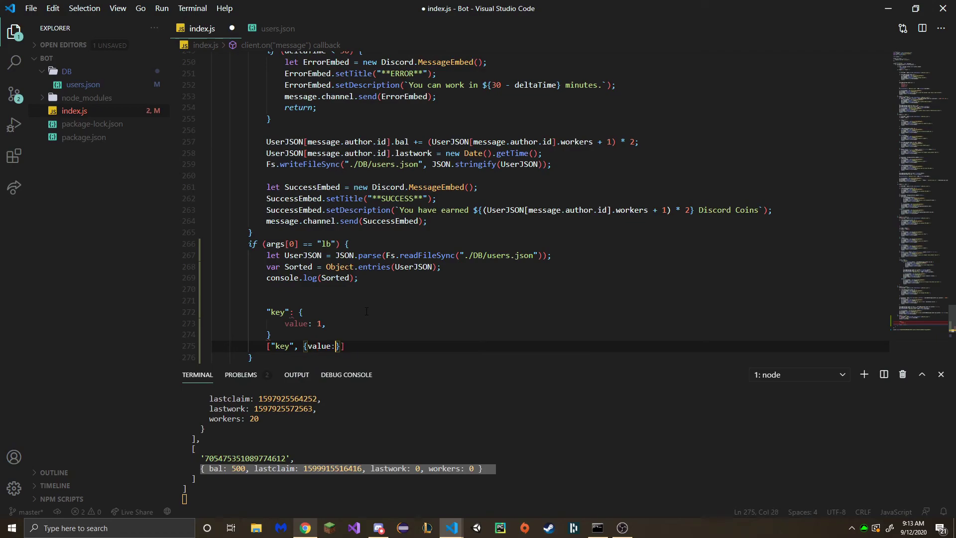
type(" 1")
key("ctrl+s")
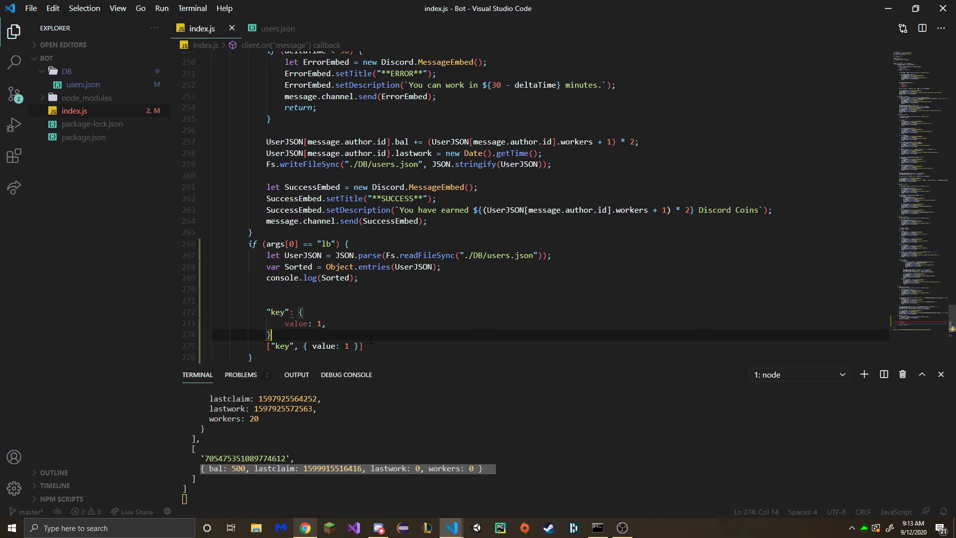
left_click_drag(366, 346, 181, 319)
Delete the scratch example lines and the console.log(Sorted) statement
key("BackSpace")
key("BackSpace")
key("BackSpace")
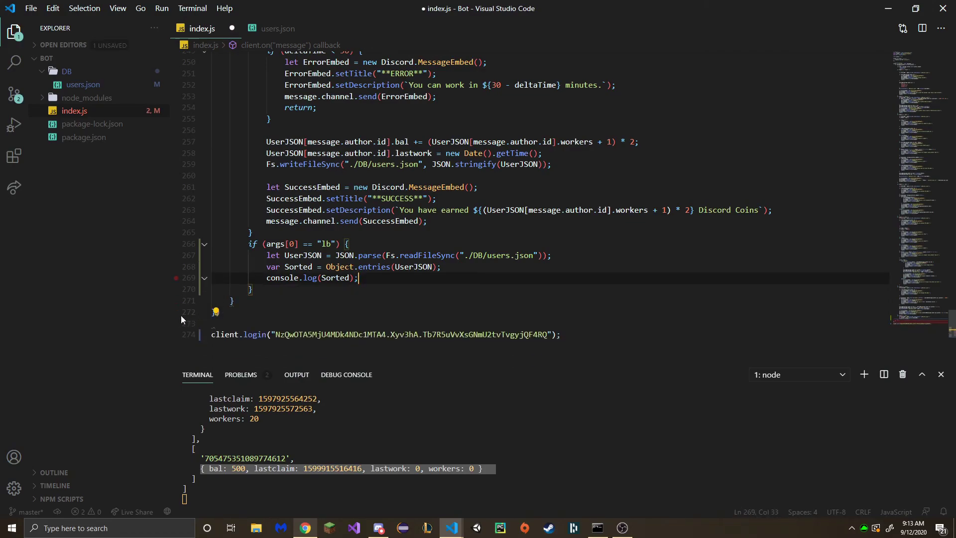
key("ctrl+s")
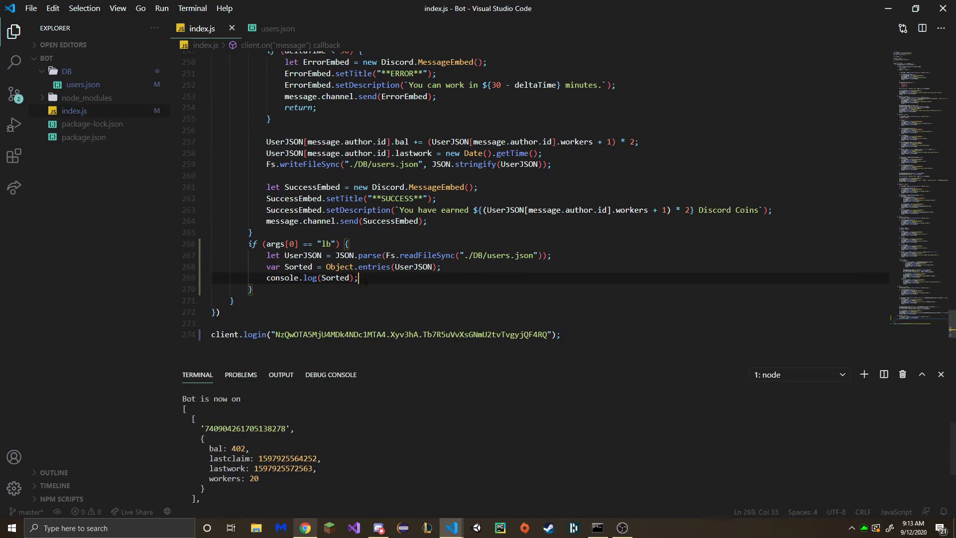
left_click_drag(359, 278, 216, 278)
key("BackSpace")
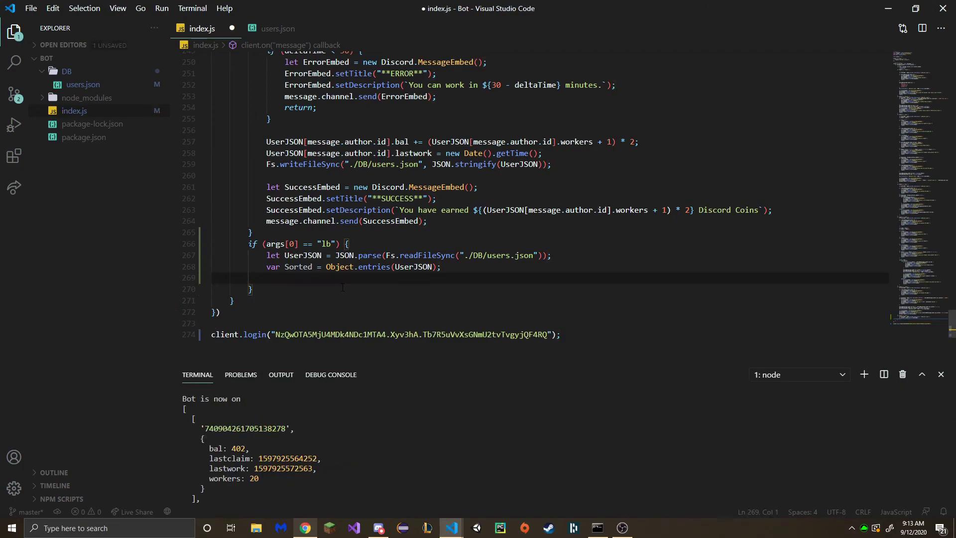
key("BackSpace")
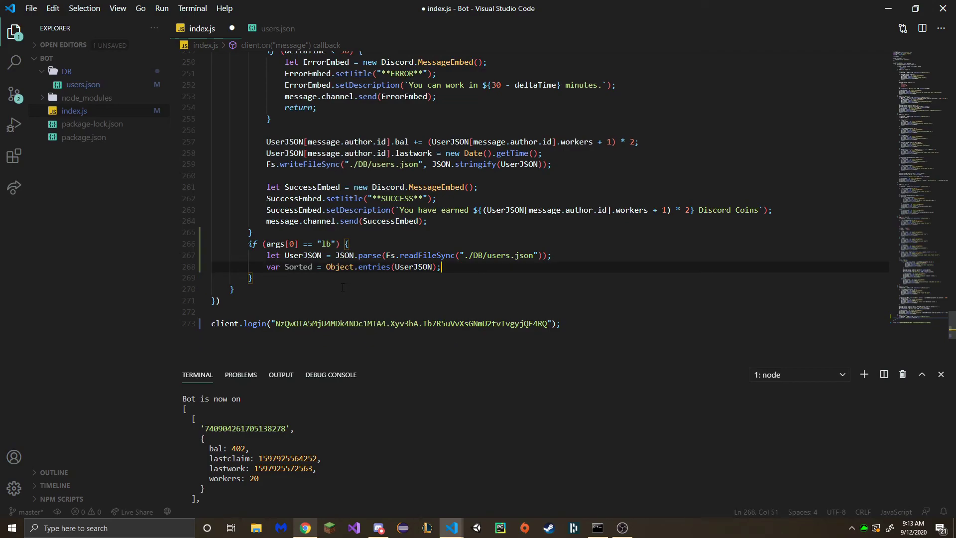
Append .sort() to the entries line and add a saved Array.sort((a, b) => b - a) example
key("Left")
type(".sort(")
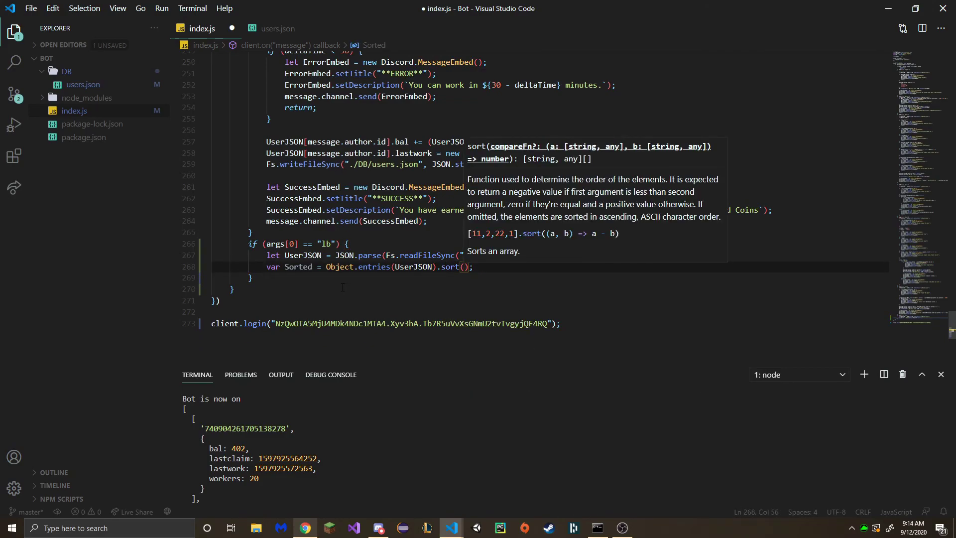
key("End")
key("Return")
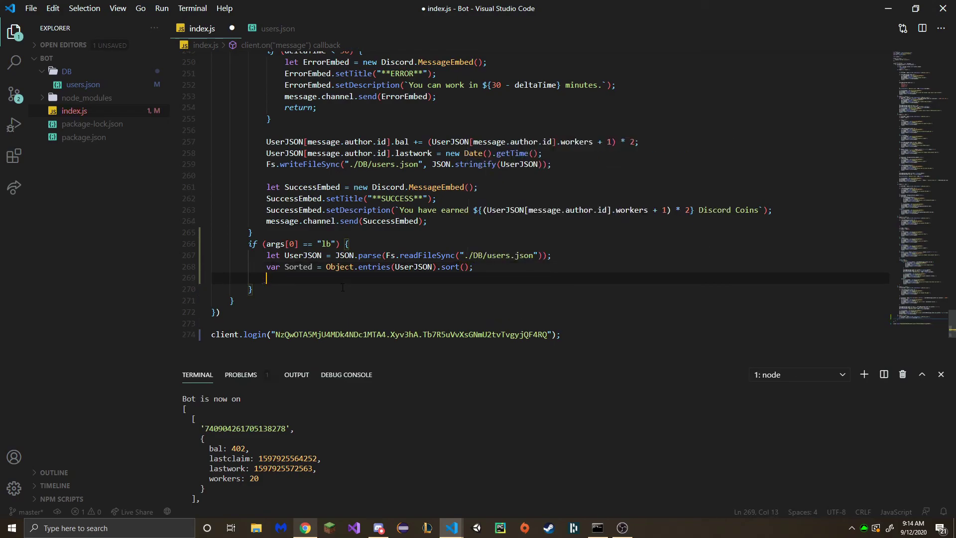
type("Array.sort(")
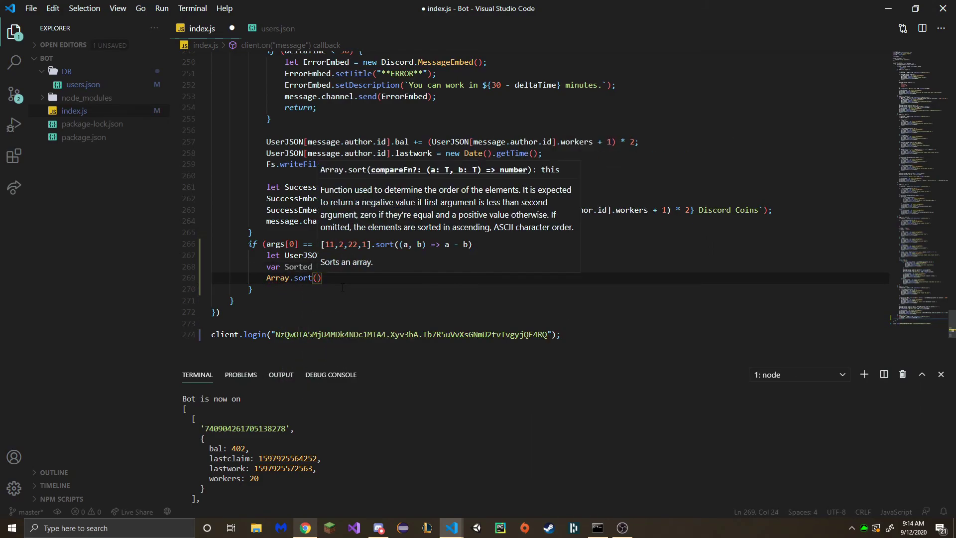
type("(a, b) => ")
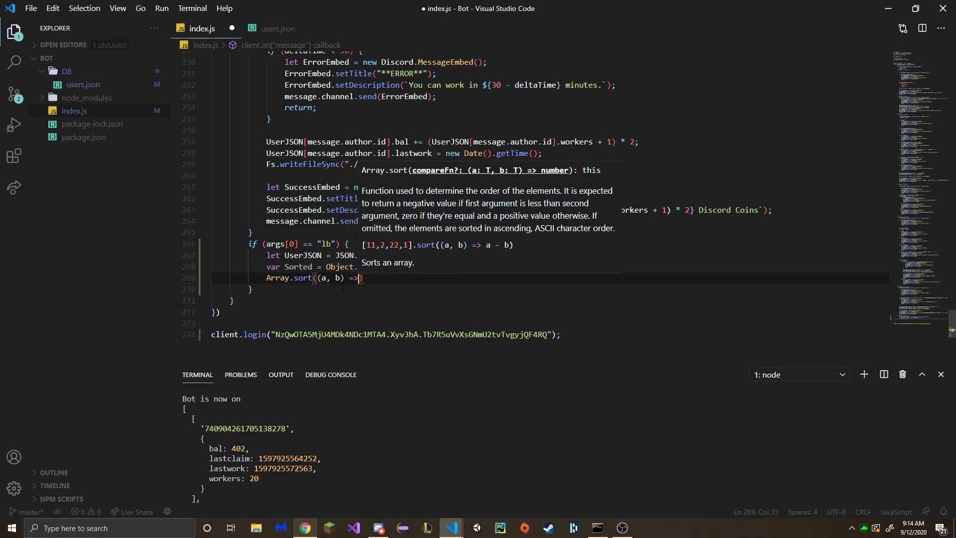
type("b - a)")
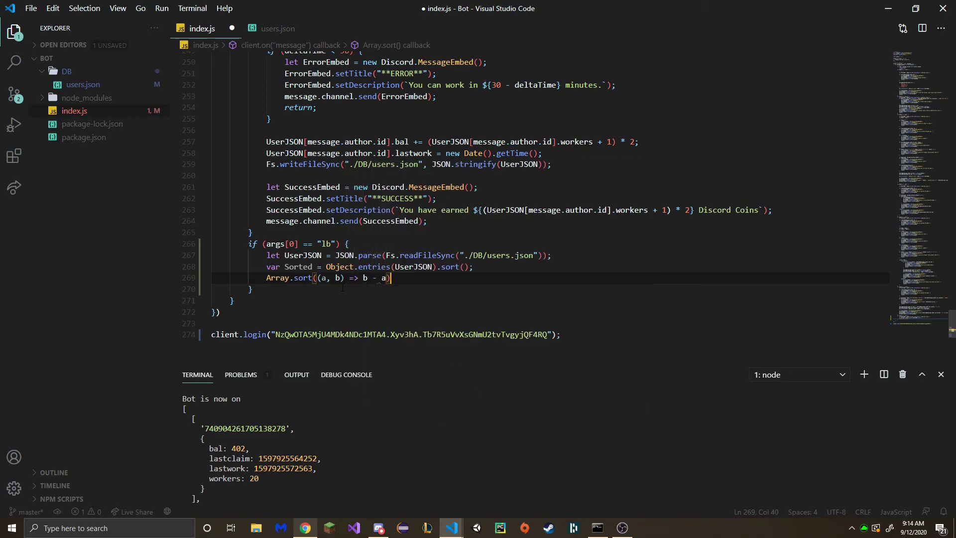
key("ctrl+s")
left_click(364, 278)
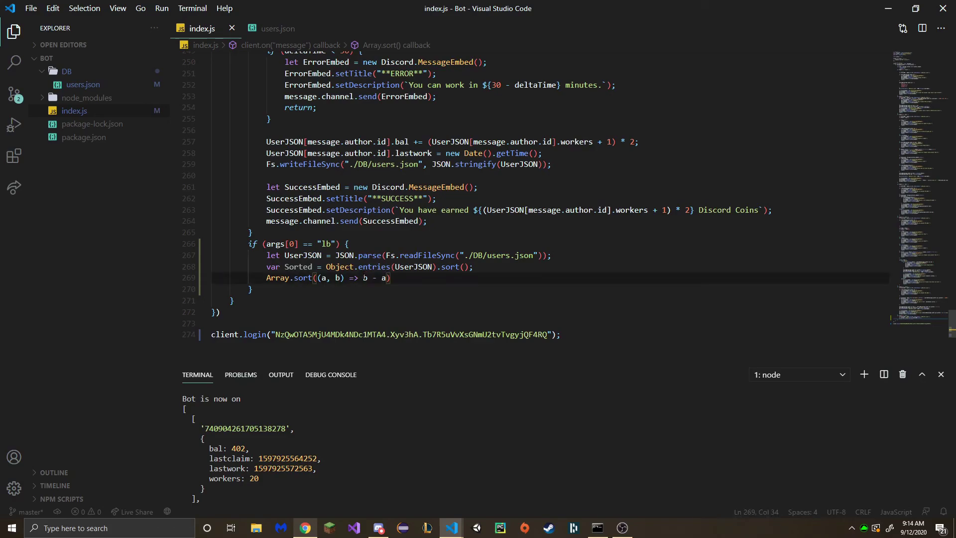
mouse_move(364, 277)
left_mouse_down()
mouse_move(387, 278)
mouse_move(266, 278)
left_mouse_up()
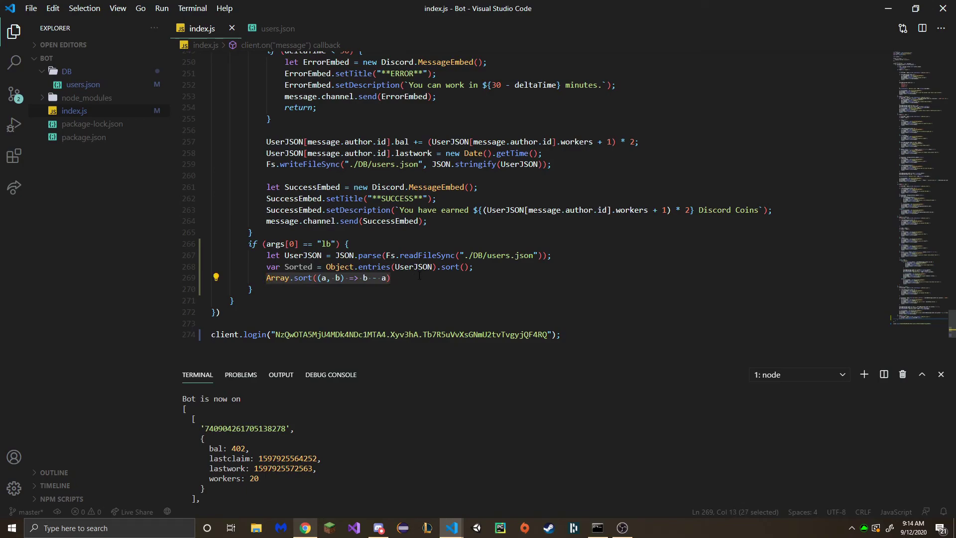
Delete the Array.sort example line and begin a comparator inside .sort(), checking an entry's shape
key("BackSpace")
key("BackSpace")
key("BackSpace")
key("BackSpace")
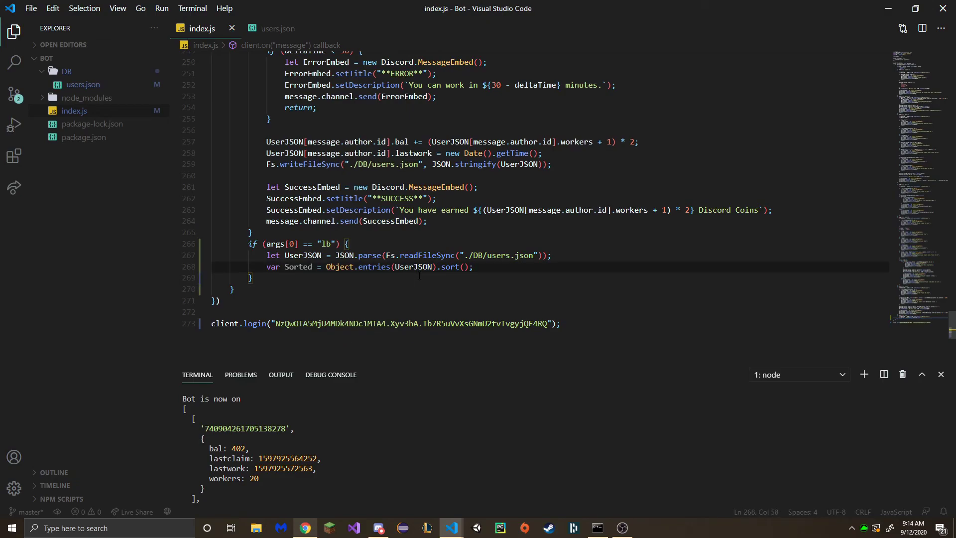
key("Left")
key("Left")
type("(a, b)")
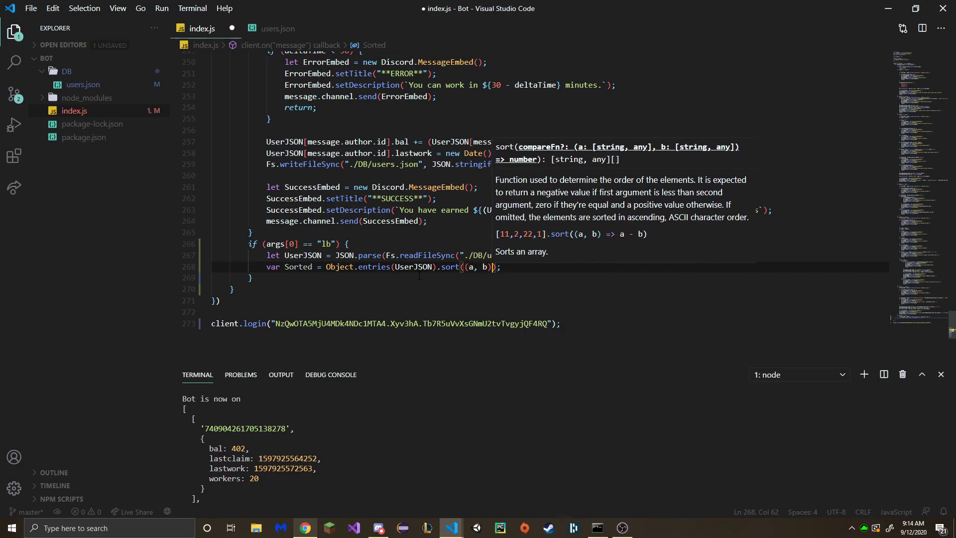
type(" =>")
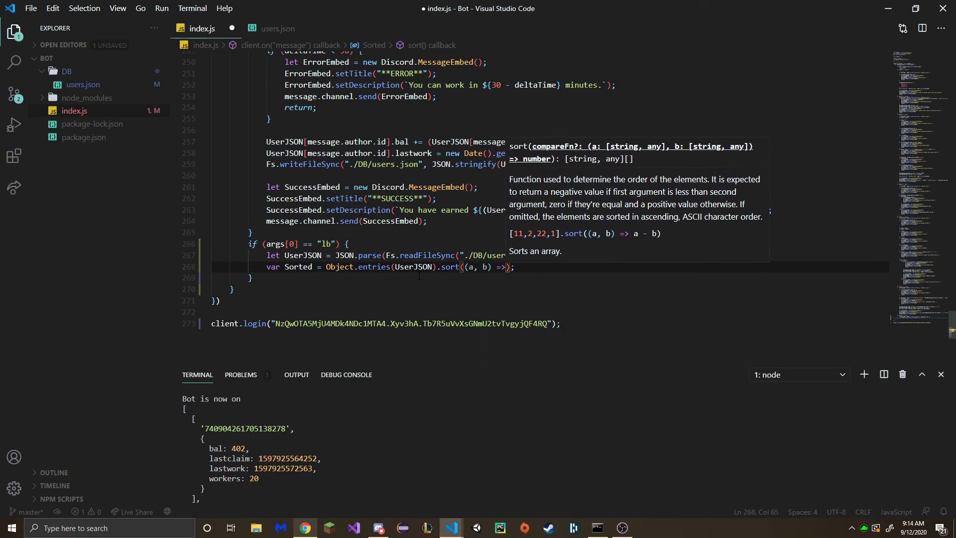
type(" b ")
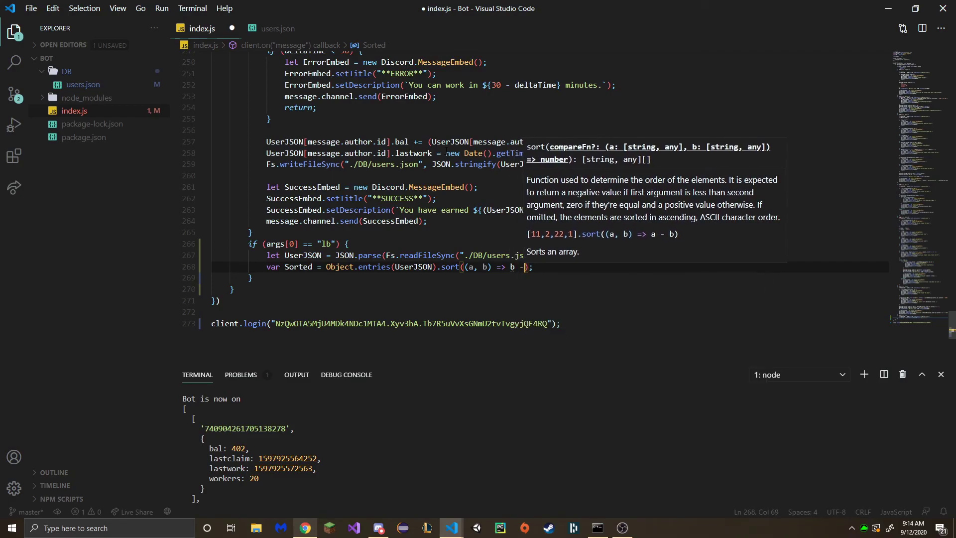
type("- a")
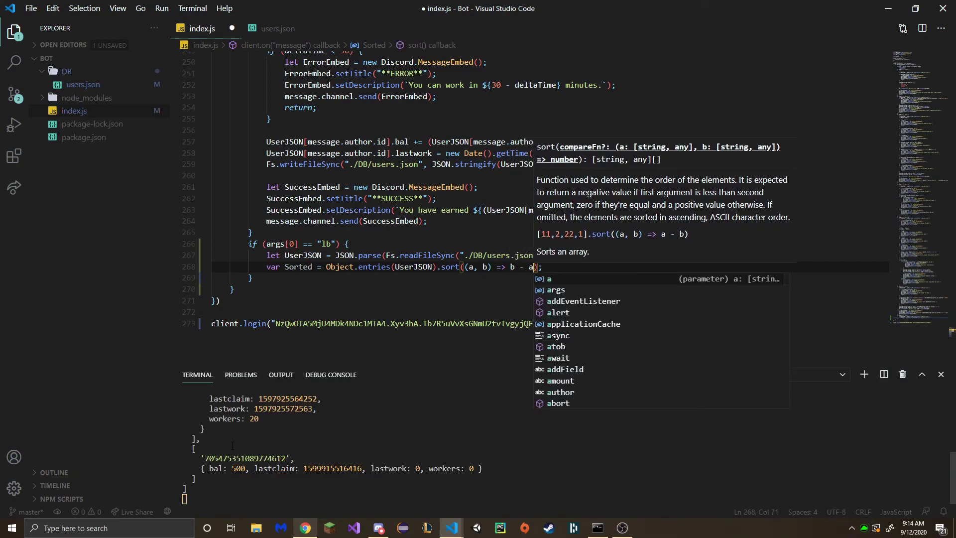
left_click(469, 267)
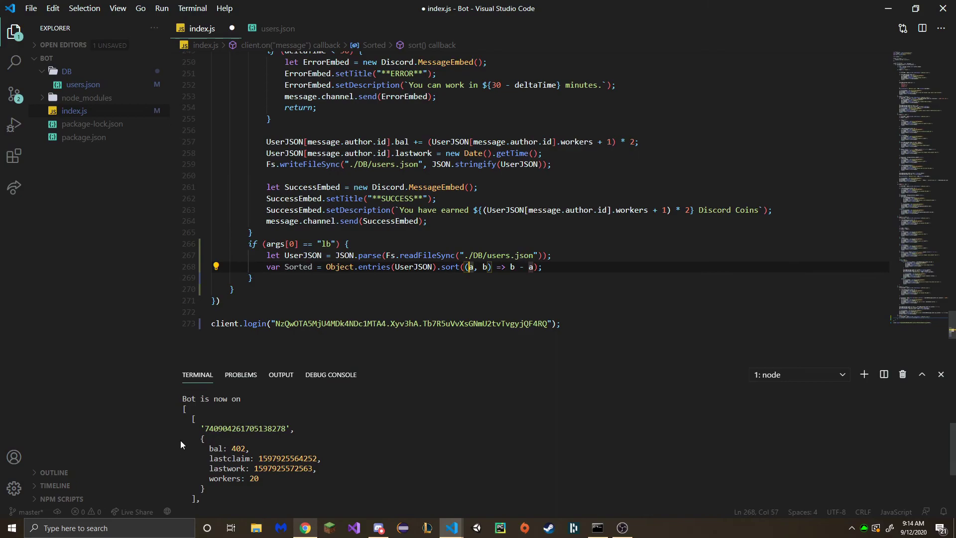
mouse_move(191, 418)
left_mouse_down()
mouse_move(204, 441)
mouse_move(209, 490)
mouse_move(198, 499)
left_mouse_up()
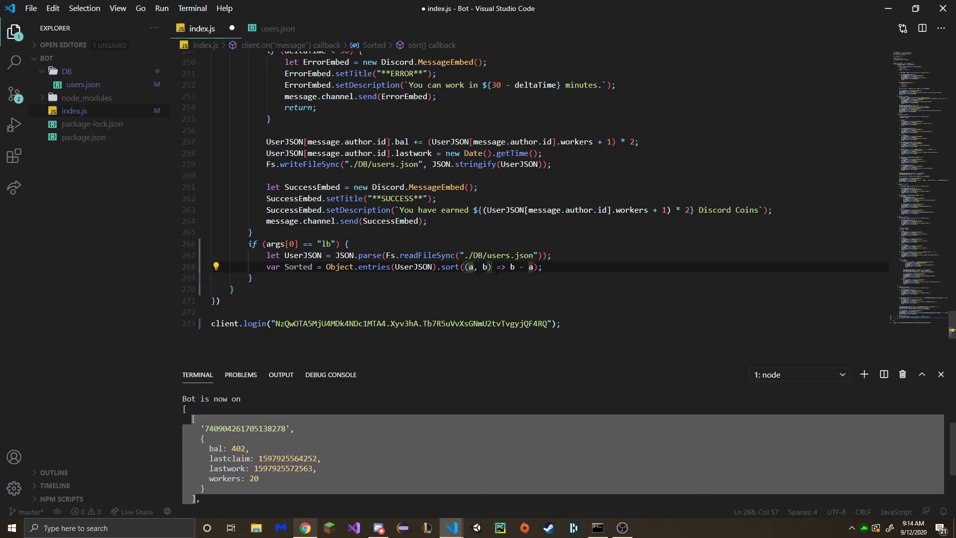
Make the comparator b[1].bal - a[1].bal, save, and open a line below
left_click(512, 267)
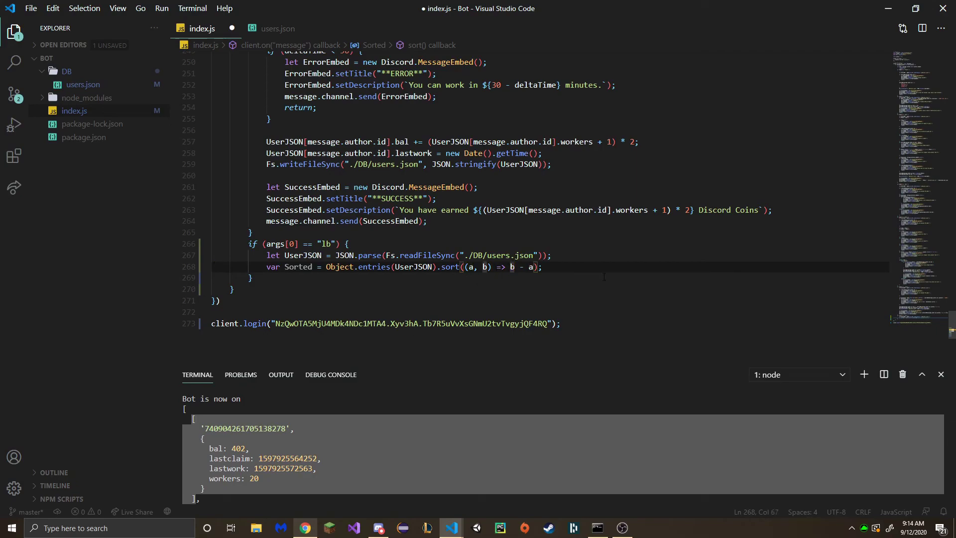
left_click(336, 301)
left_click(254, 418)
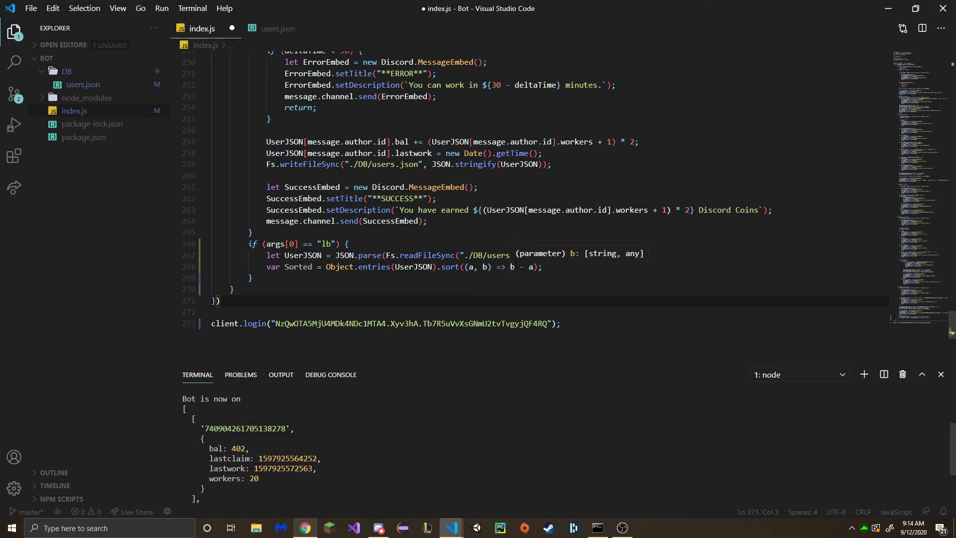
left_click(511, 267)
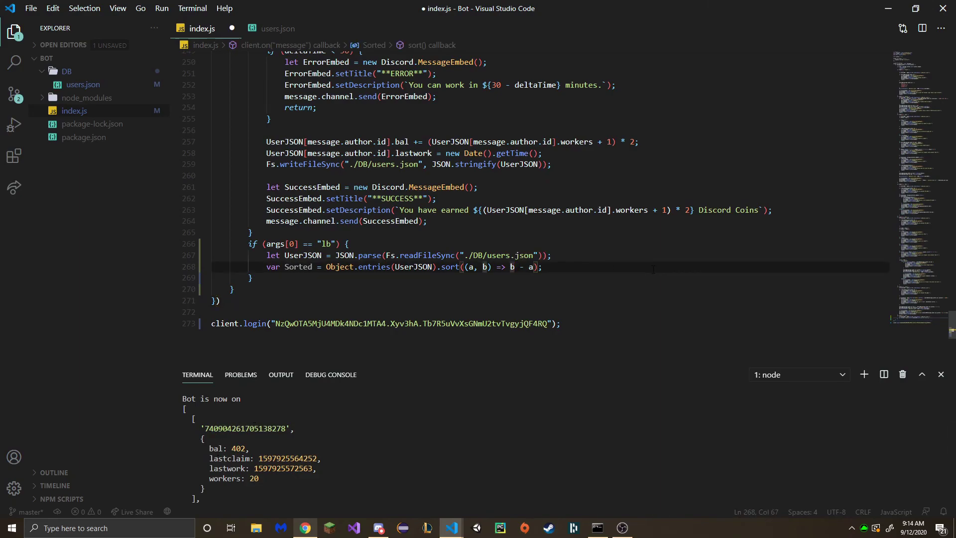
key("Right")
type("[1]")
type("[1]")
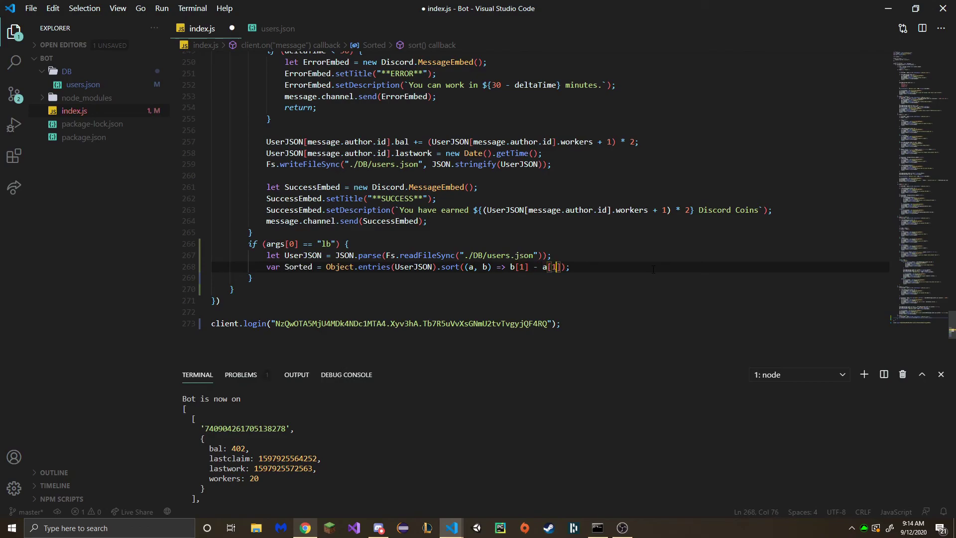
key("Left")
key("Left")
key("Left")
key("Left")
key("Left")
key("Left")
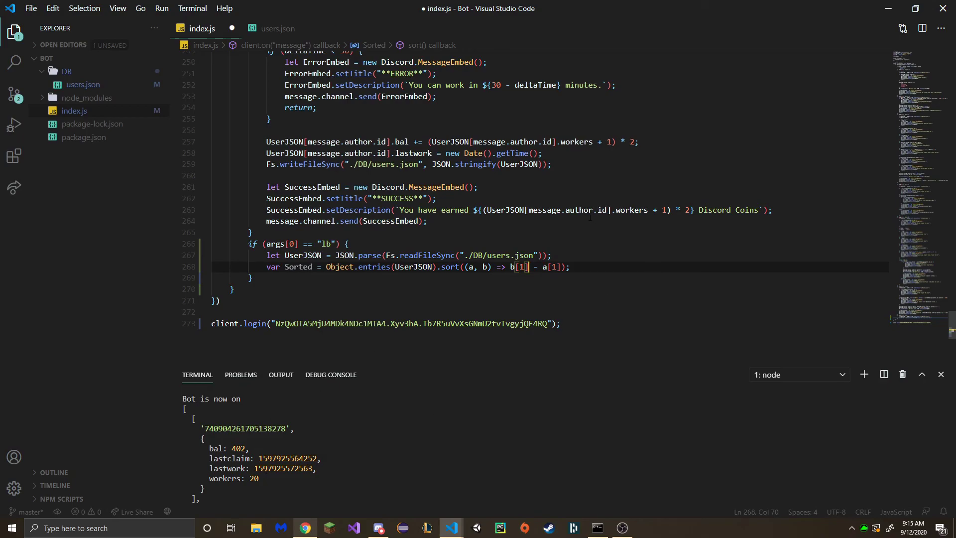
type(".bal")
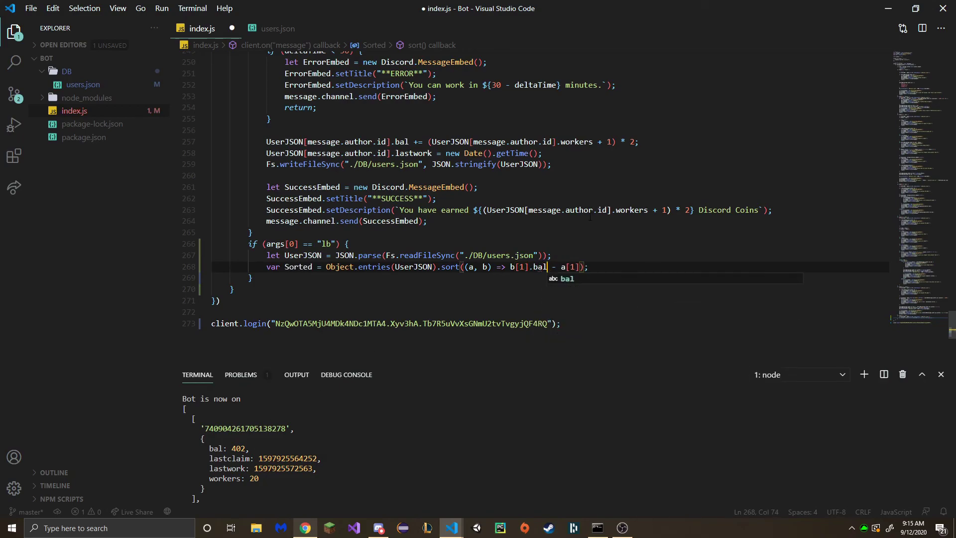
key("Right")
key("Right")
key("Right")
type(".ba")
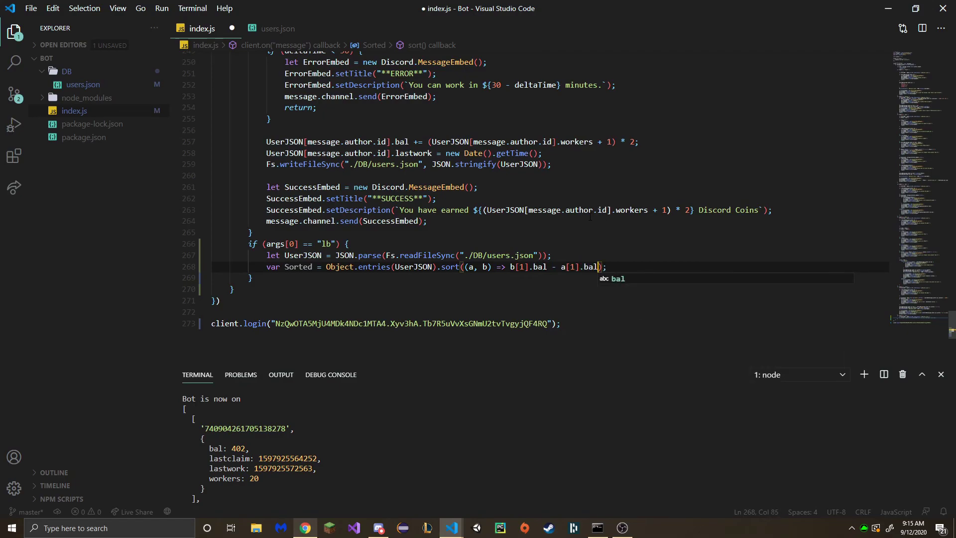
type("l")
key("ctrl+s")
key("End")
key("Return")
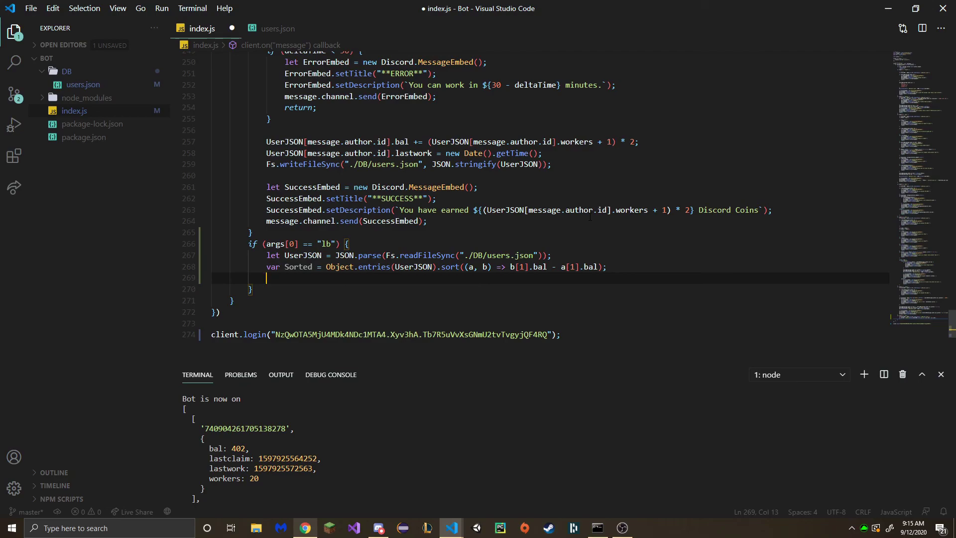
type("i")
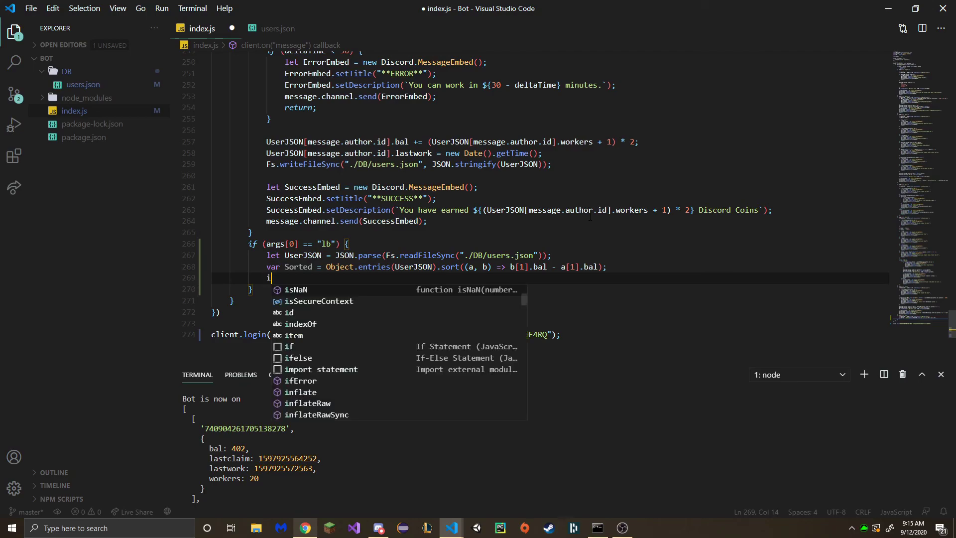
type("f (Sorted")
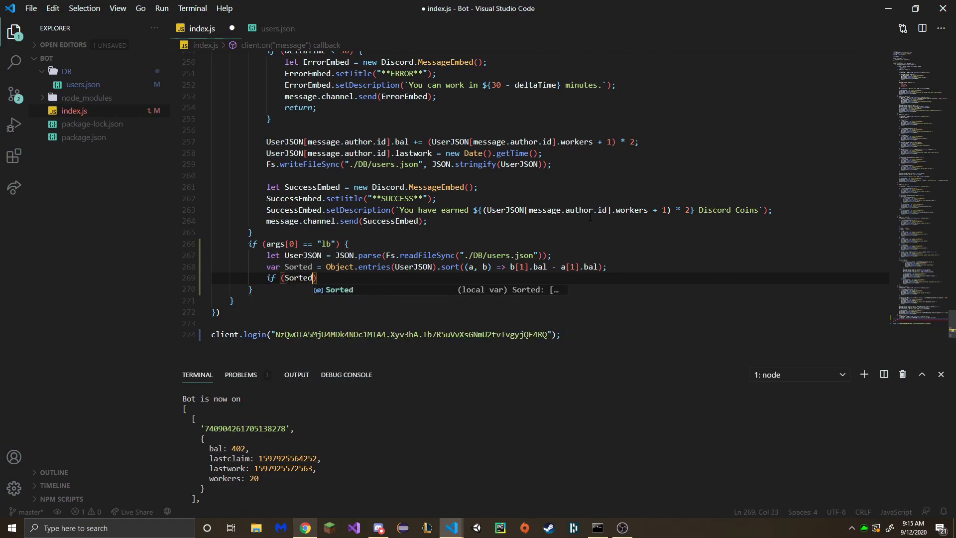
type(".le")
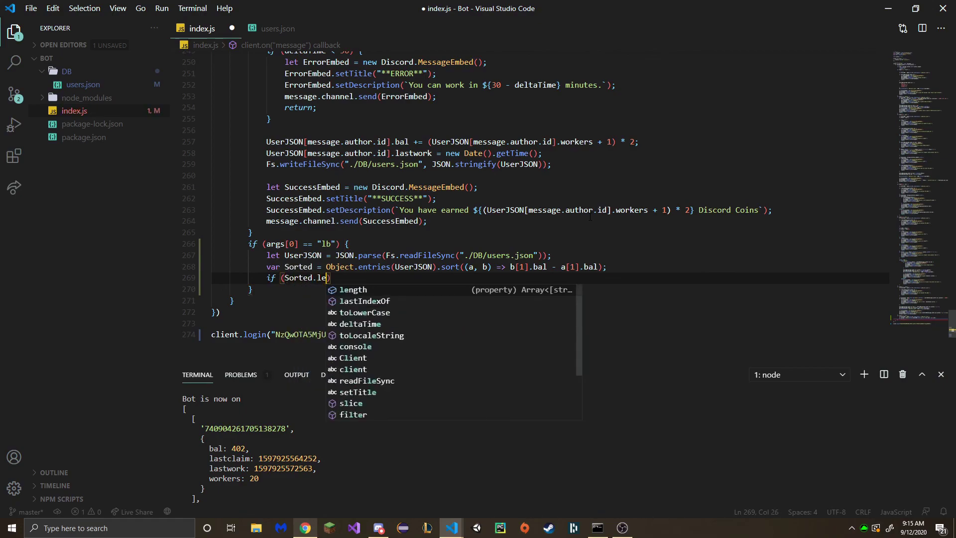
type("ngth > 10) ")
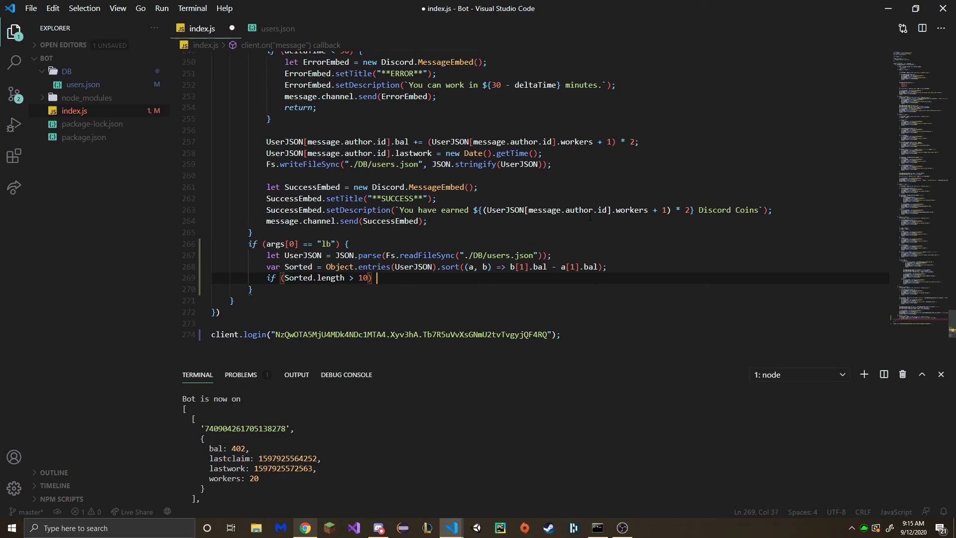
type("Sorted = Sorte")
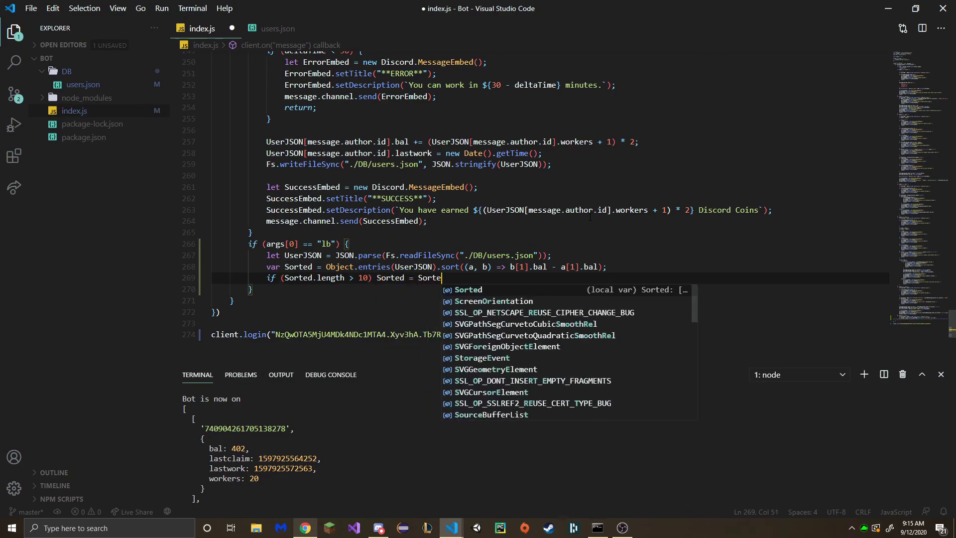
type("d.slice(0, 10")
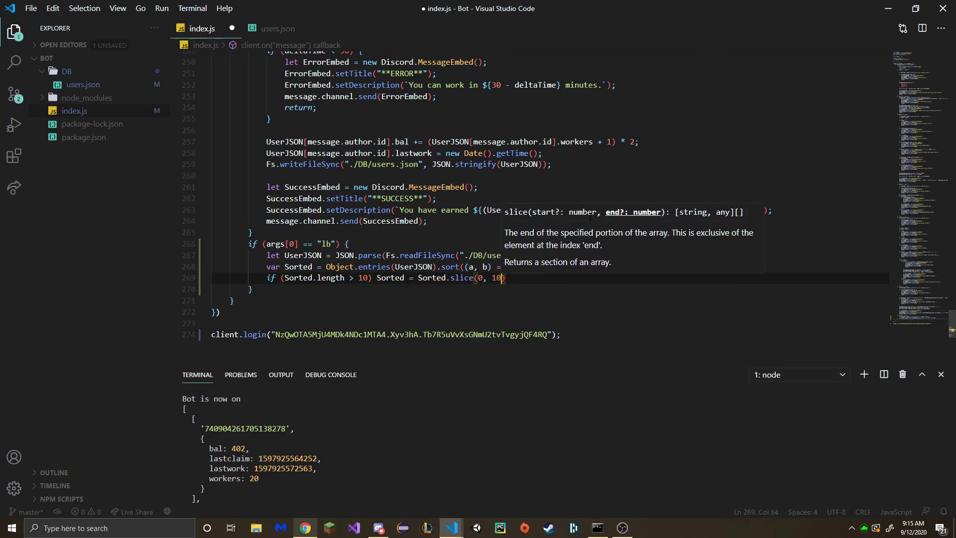
type(");")
Save the 'if (Sorted.length > 10) Sorted = Sorted.slice(0, 10);' line and add blank lines
key("ctrl+s")
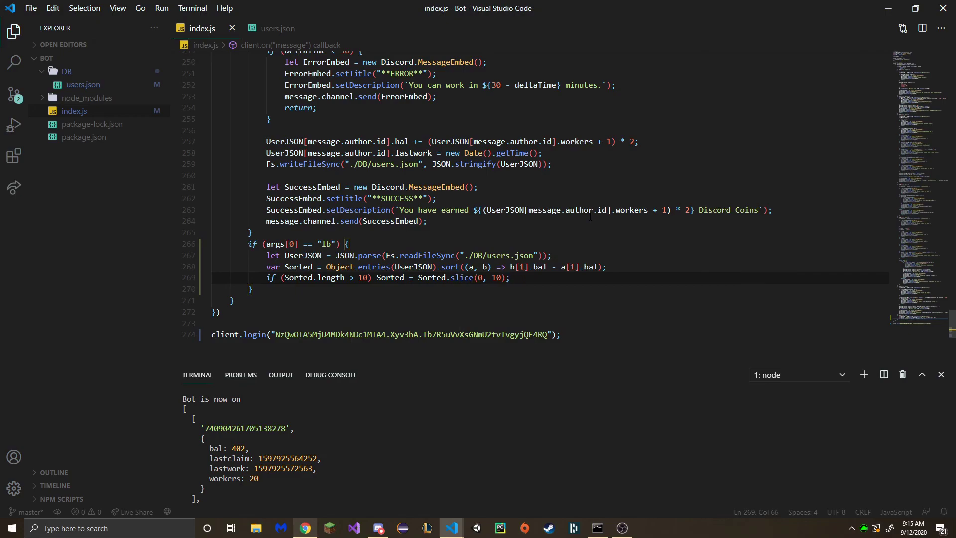
key("Return")
key("Return")
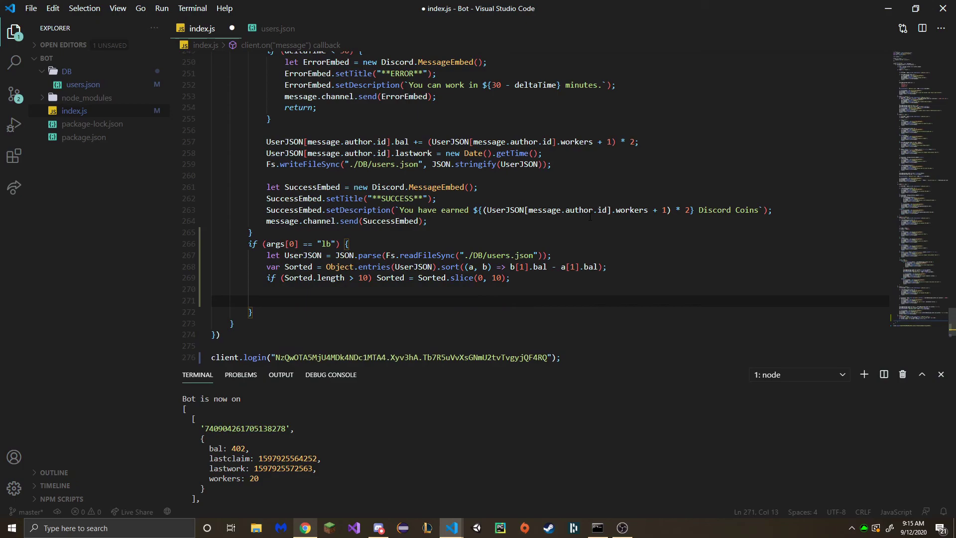
type("var LBString ")
type("= \"\";")
Declare an empty LBString and loop over Sorted with forEach, appending a template string
key("Return")
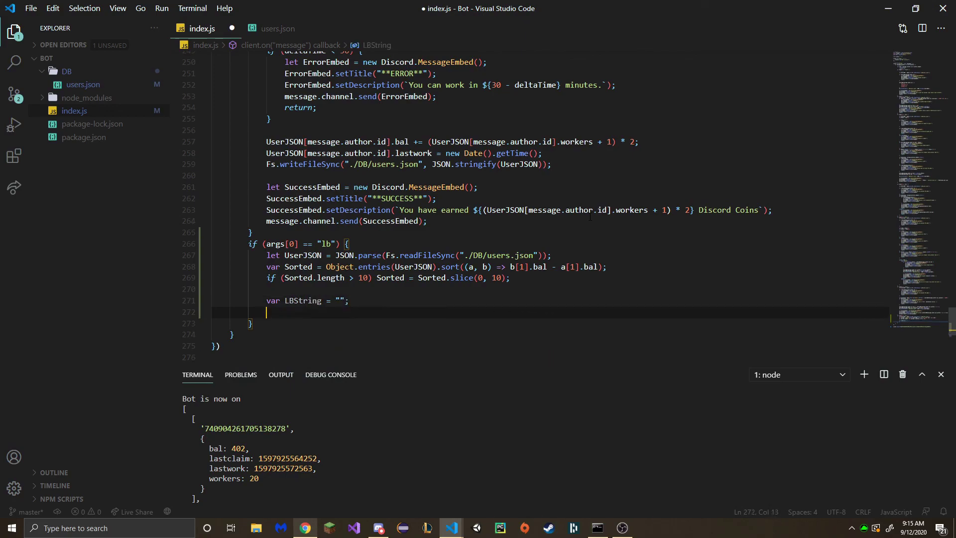
type("So")
key("Tab")
type(".forEach")
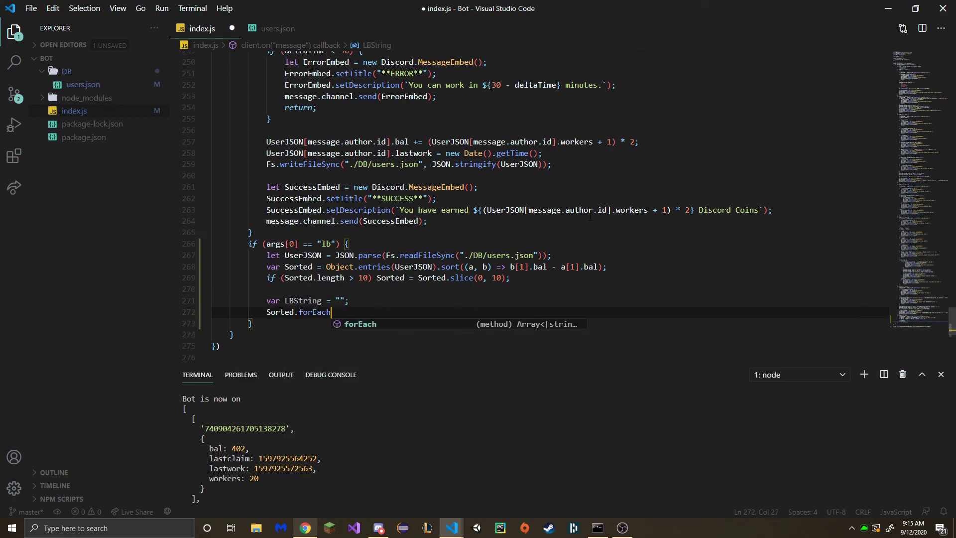
type("(user =>")
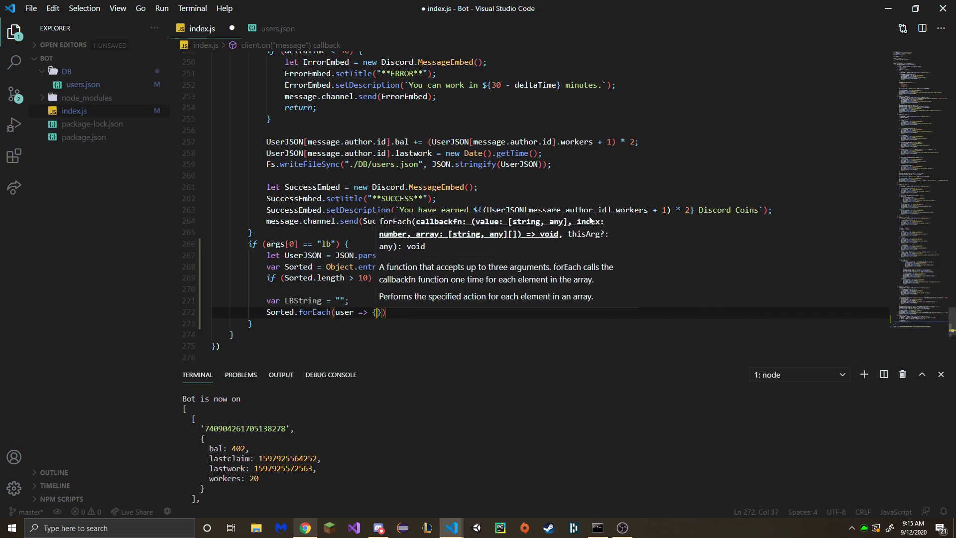
type(" {")
key("Return")
key("Down")
type(";")
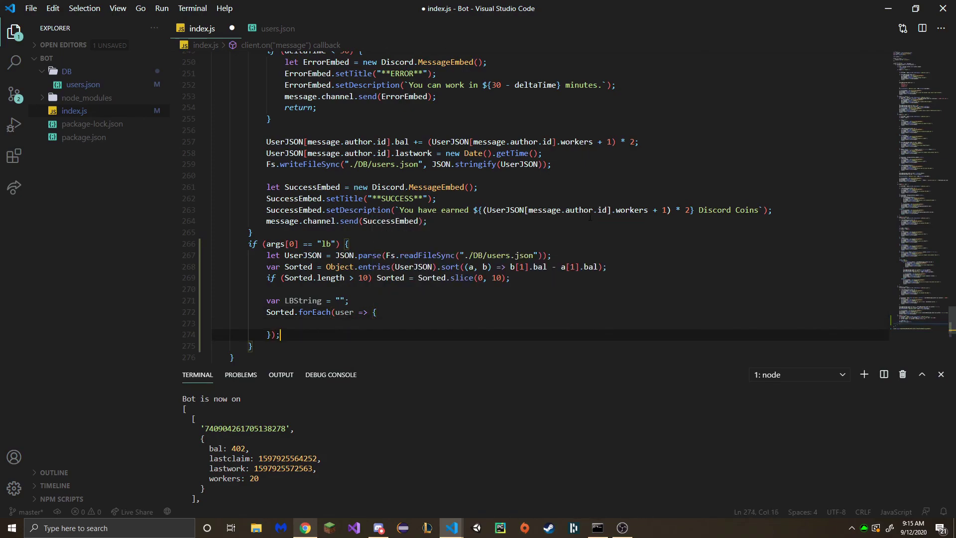
key("Up")
type("LB")
key("Tab")
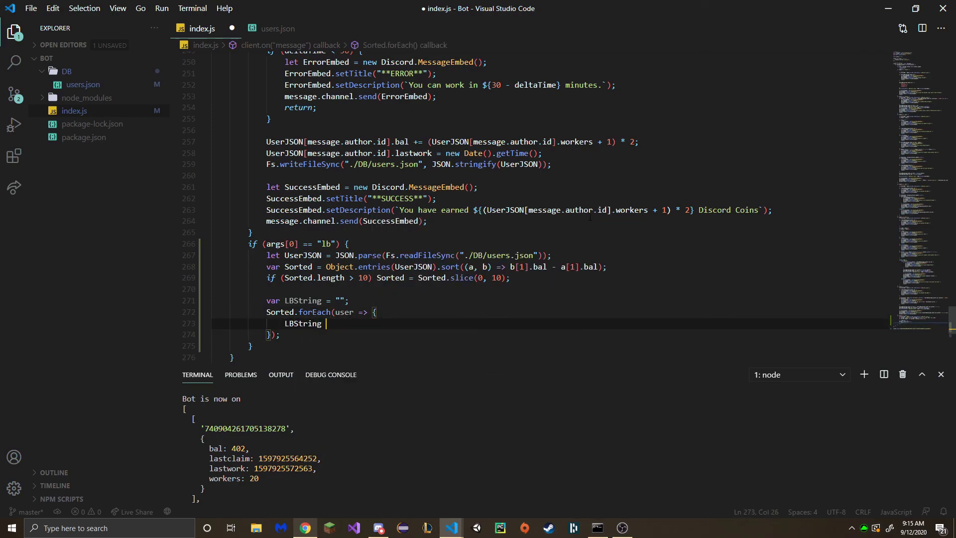
type("+= `")
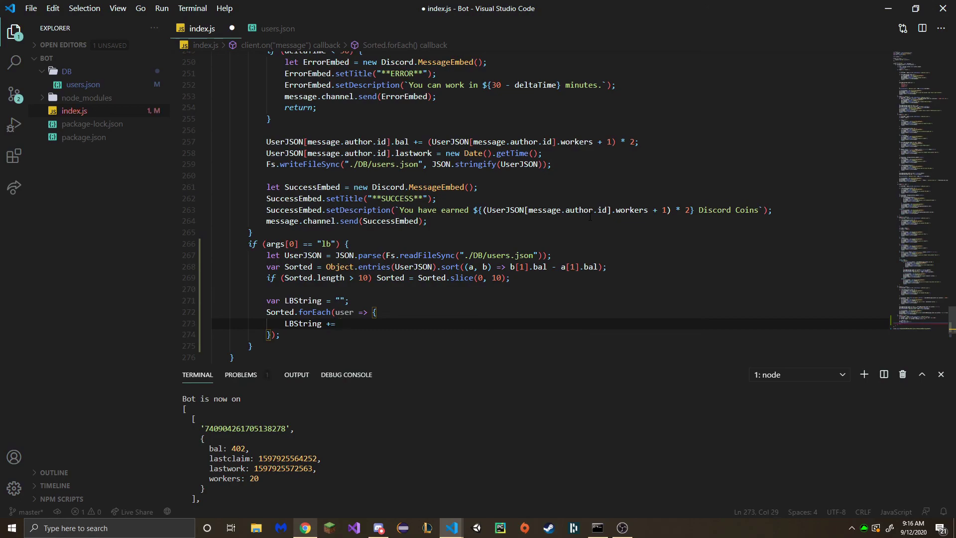
type("${")
type("user")
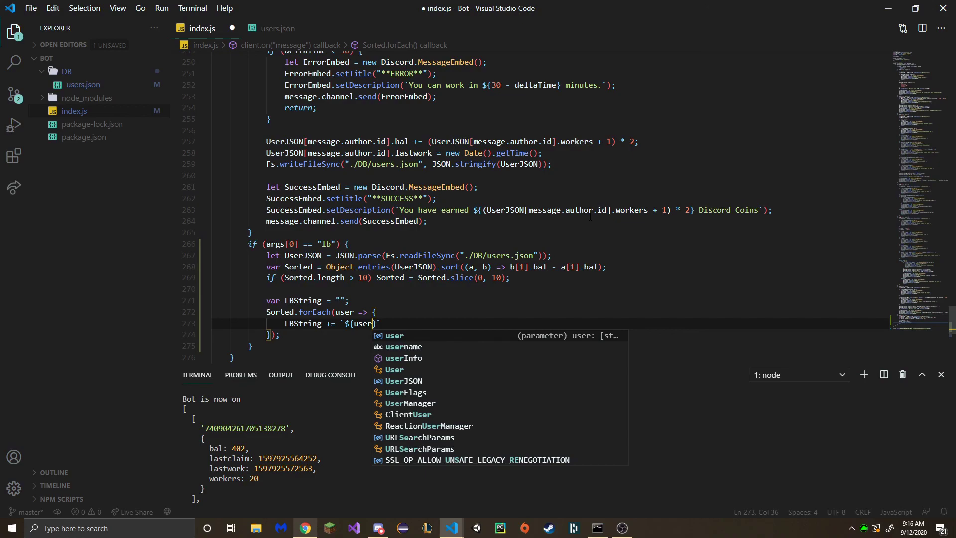
key("BackSpace")
key("BackSpace")
key("BackSpace")
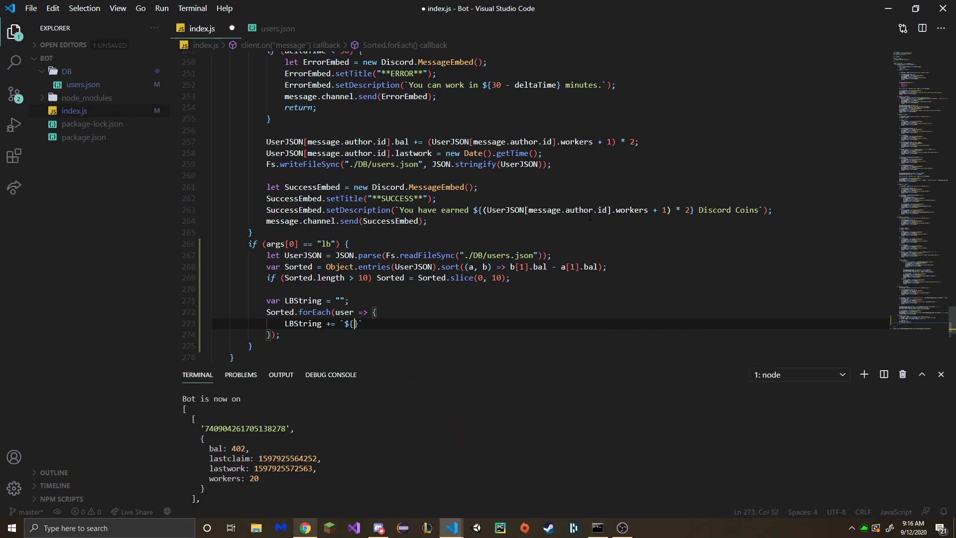
type("client.users.ca")
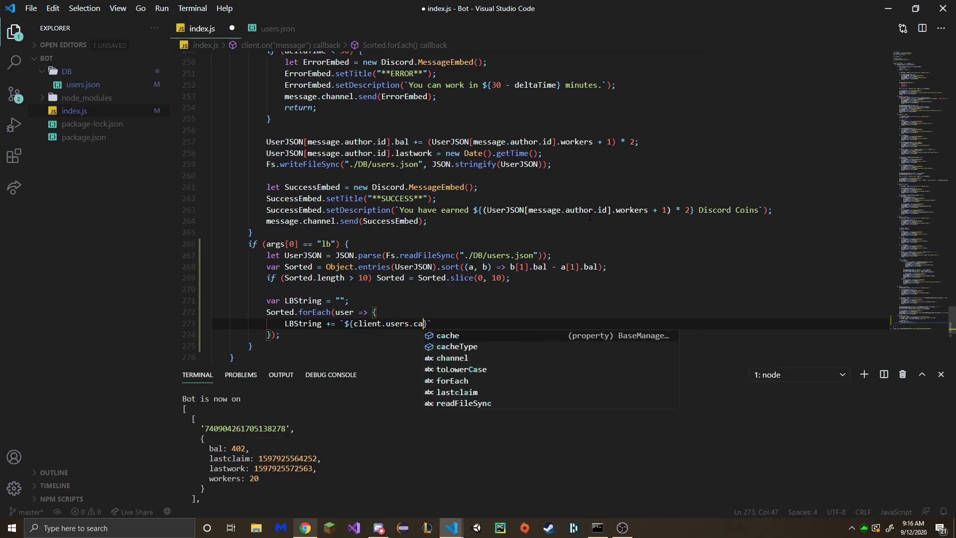
type("che.find(u")
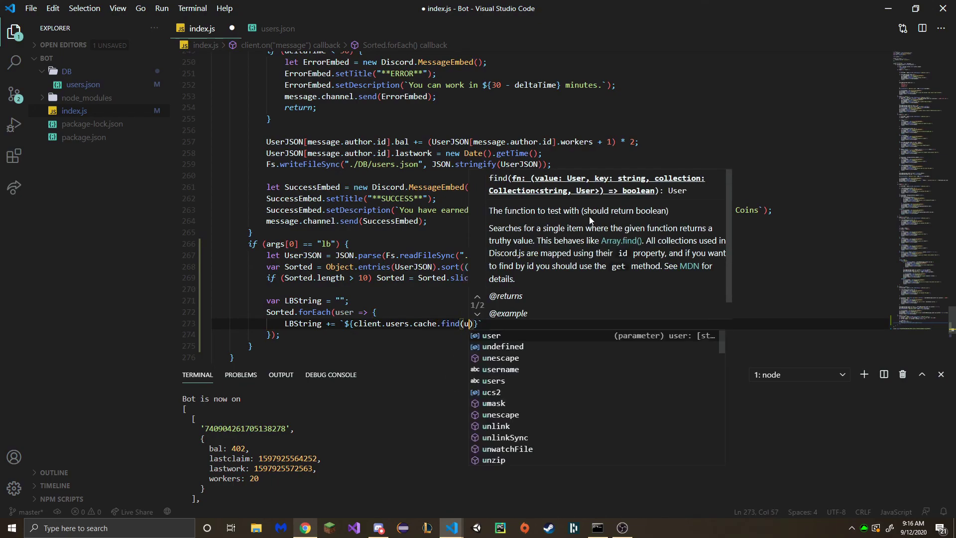
type(" => u.id")
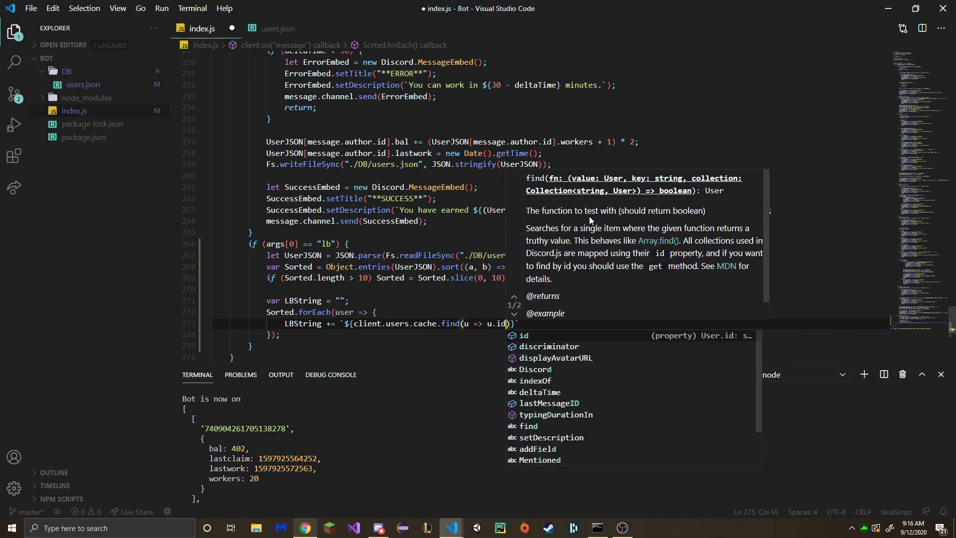
type(" == user[0")
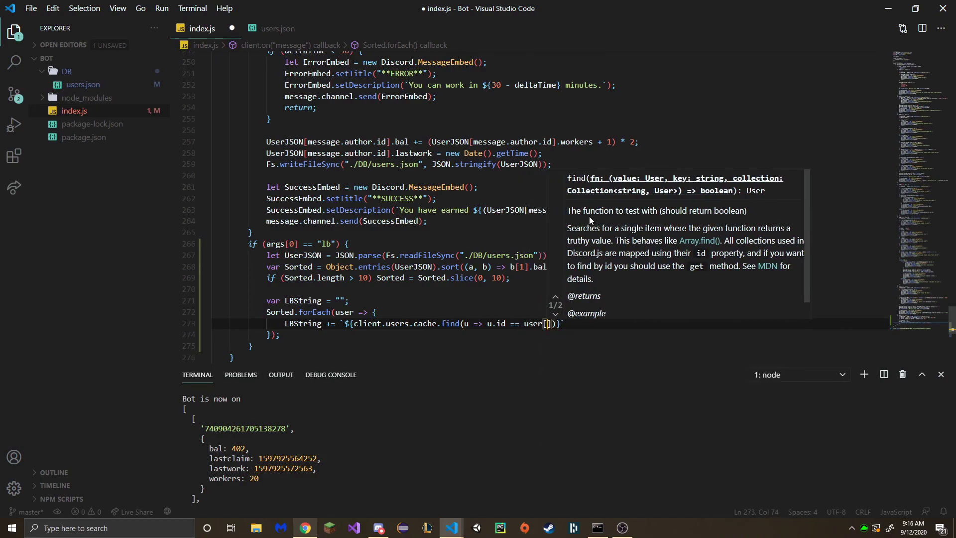
Save the user lookup line and inspect a user entry in the terminal output
key("ctrl+s")
left_click_drag(204, 429, 283, 429)
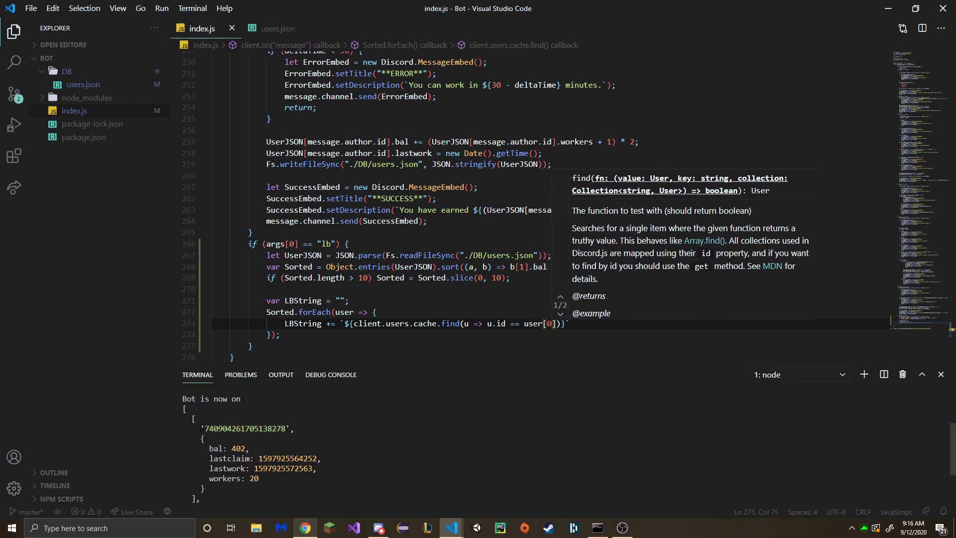
left_click_drag(202, 429, 272, 409)
mouse_move(539, 323)
left_mouse_down()
mouse_move(527, 323)
mouse_move(553, 323)
left_mouse_up()
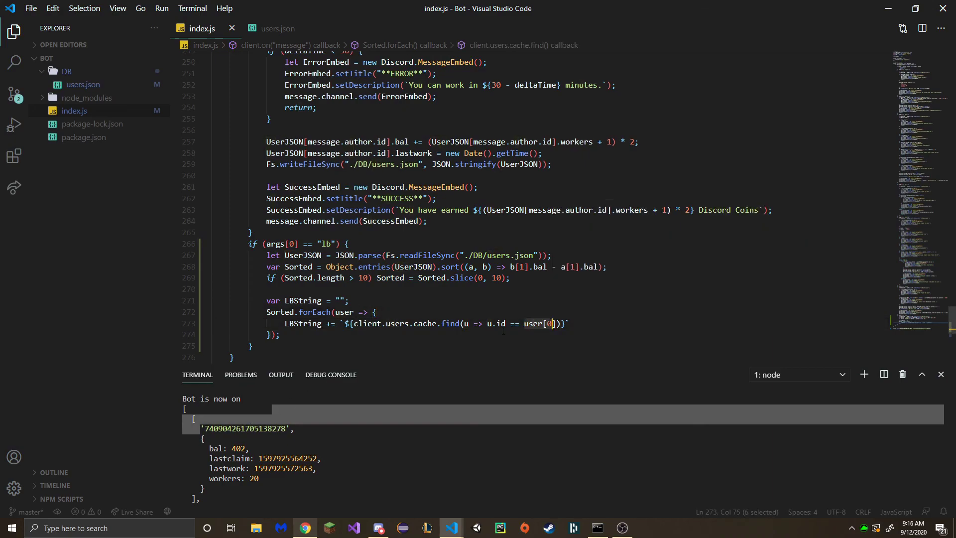
left_click_drag(191, 418, 218, 498)
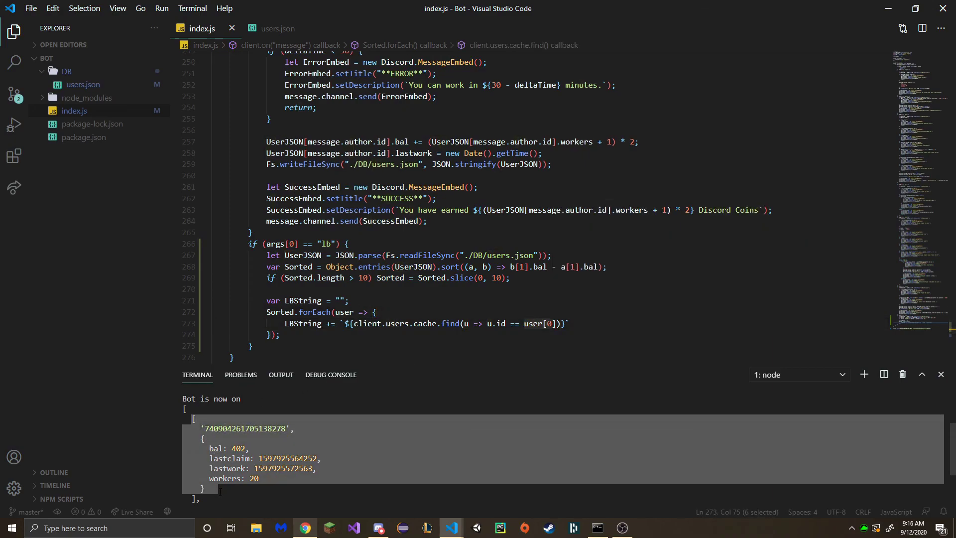
key("Up")
right_click(381, 466)
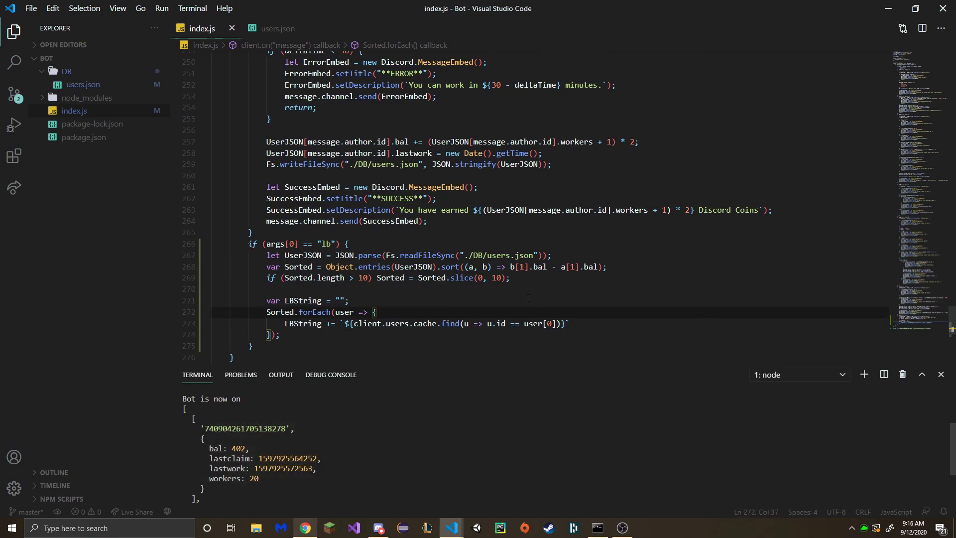
left_click(645, 322)
type("-")
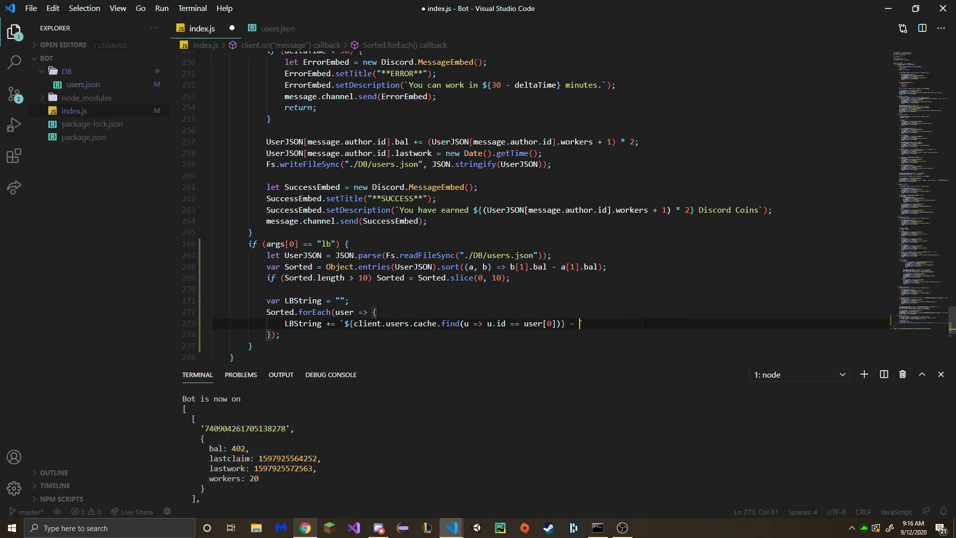
type(" ${")
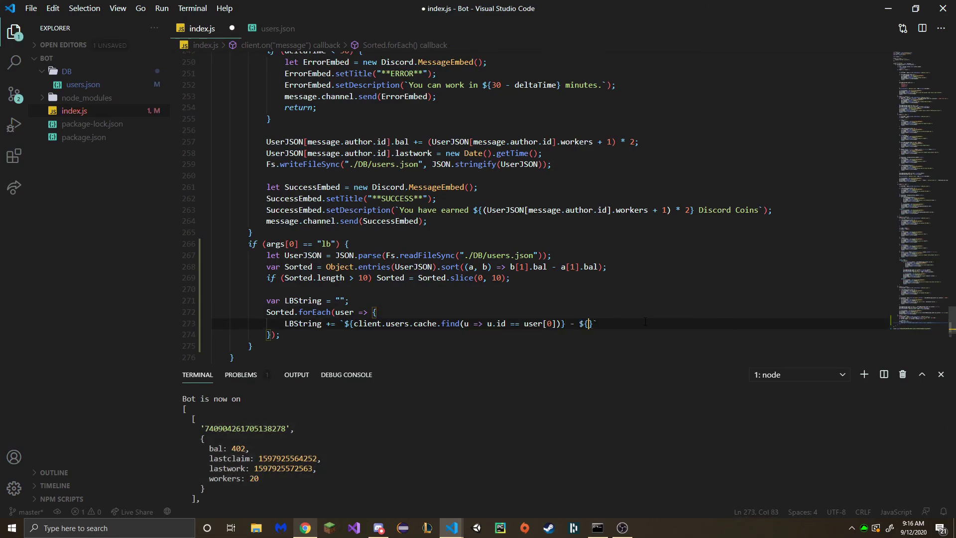
Finish the template with ${user[1].bal}\n, save, and open a line below the loop
left_click_drag(515, 267, 546, 266)
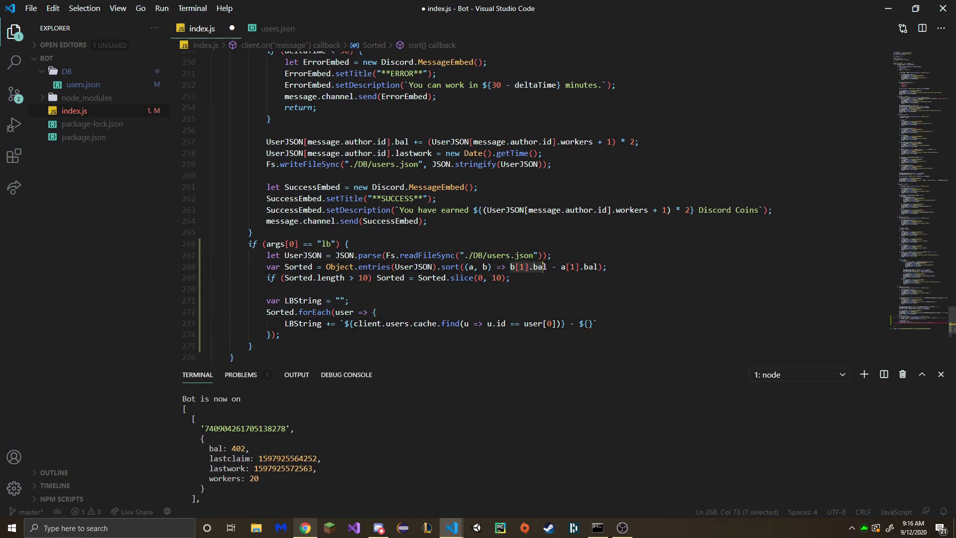
left_click(589, 324)
type("us")
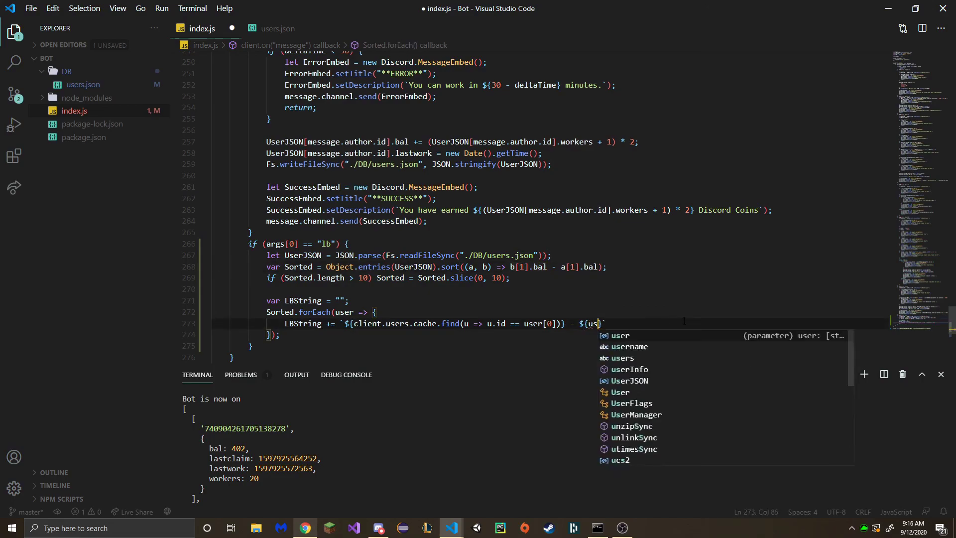
type("er[1]")
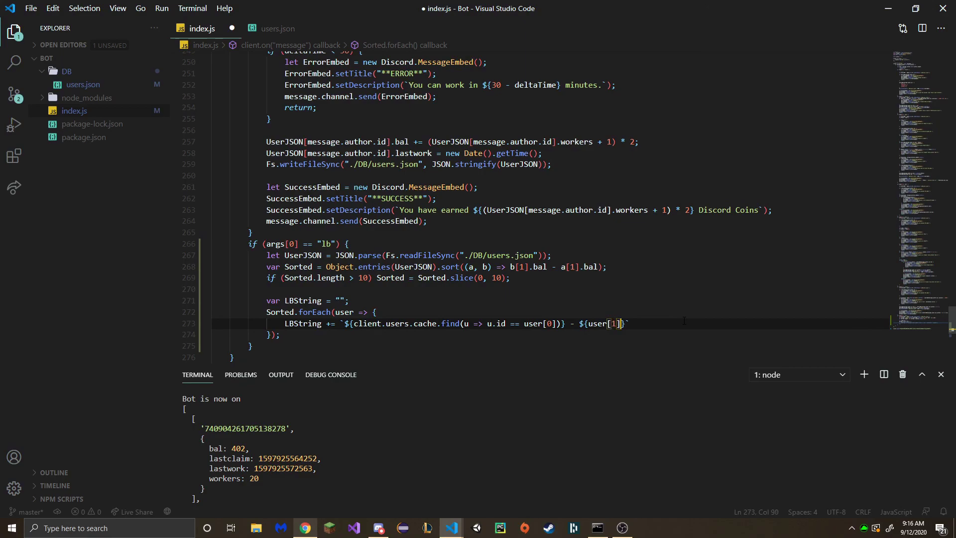
type(".bal")
key("ctrl+s")
type("}")
key("Down")
key("Return")
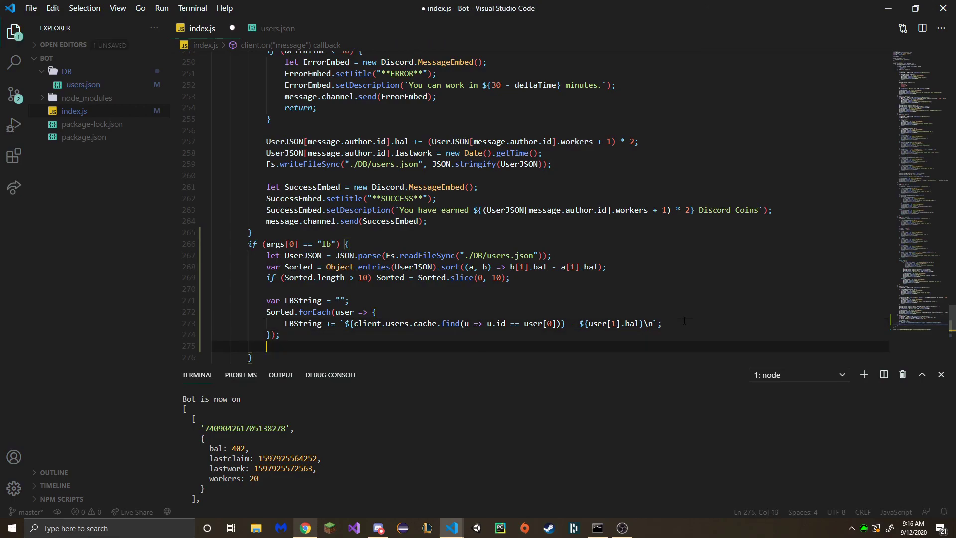
type("var ")
type("LBEmbed = new Dis")
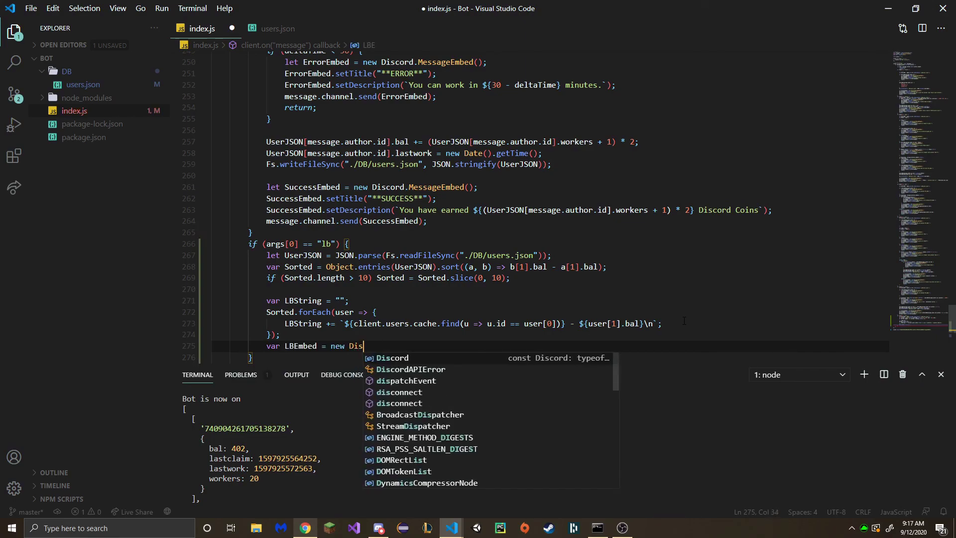
type("cord.MessageEmbe")
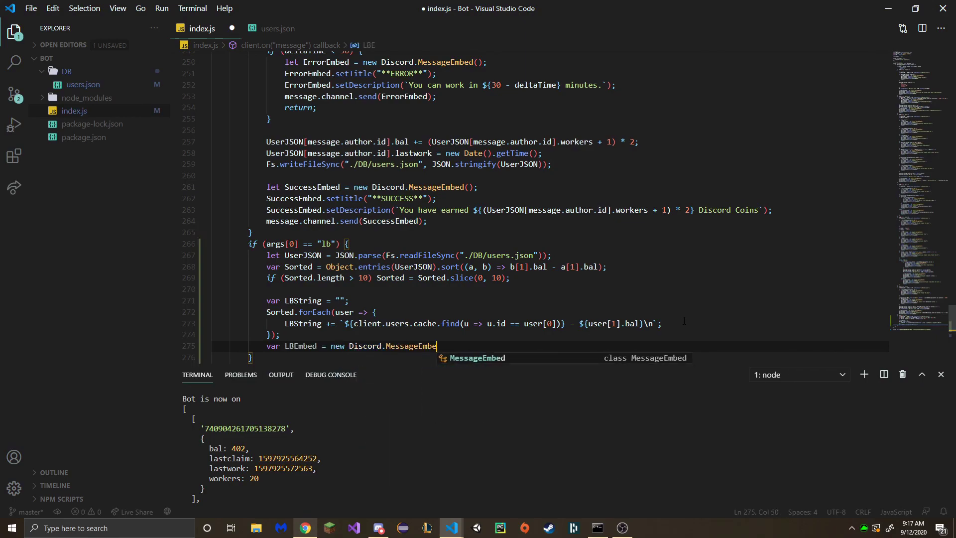
type("d()")
Create LBEmbed titled "**Leaderboard**" with LBString description, send it with message.channel.send, and save
key("Return")
key("Tab")
type(".set")
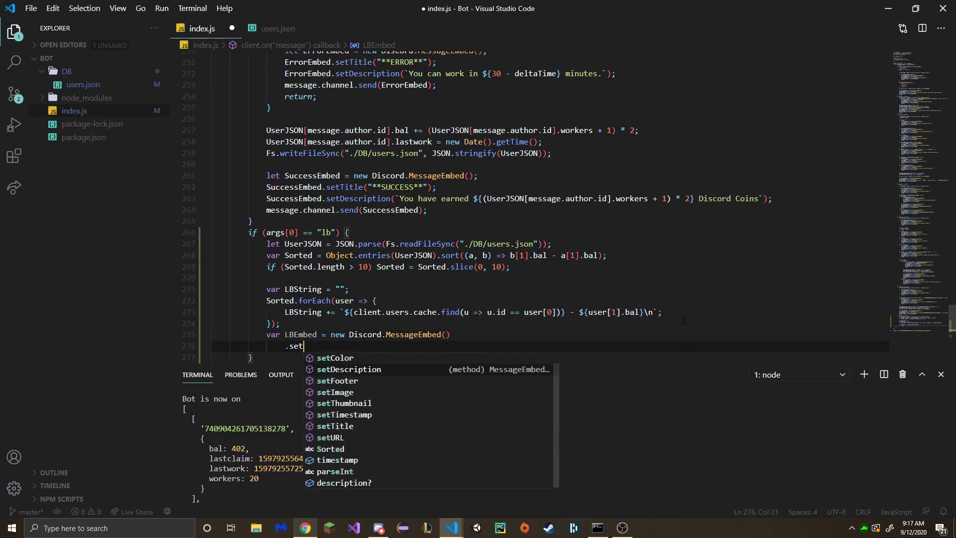
type("Title(\"**LE")
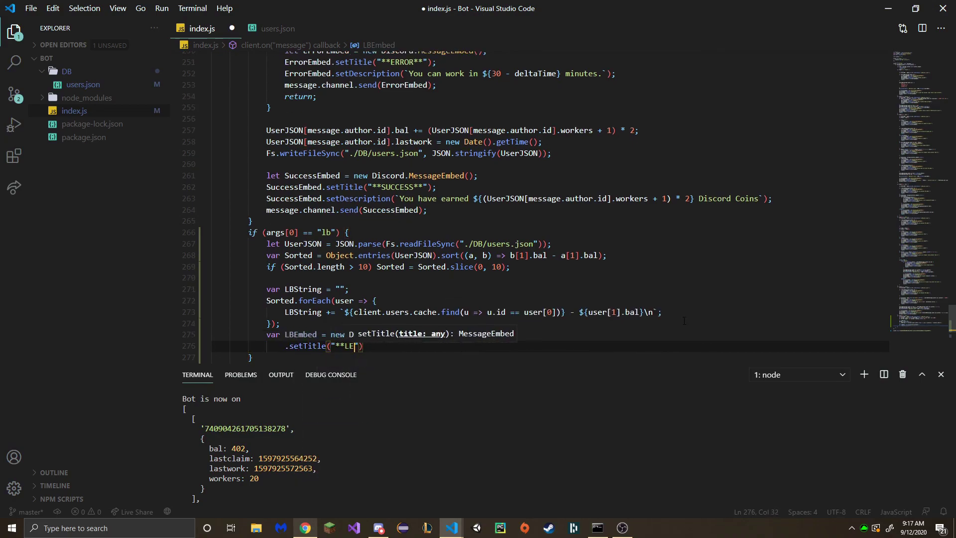
type("Leaderboard")
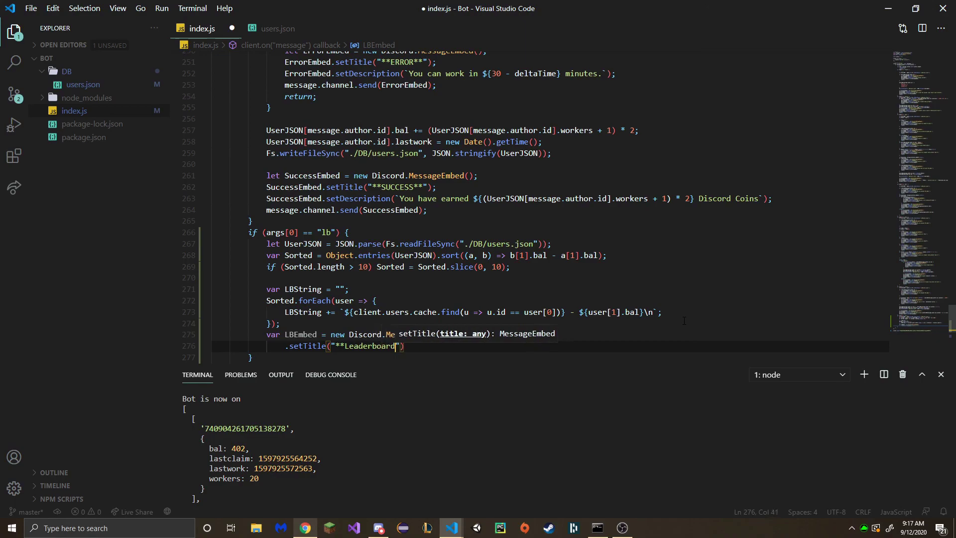
type("**\")")
key("Return")
type(".se")
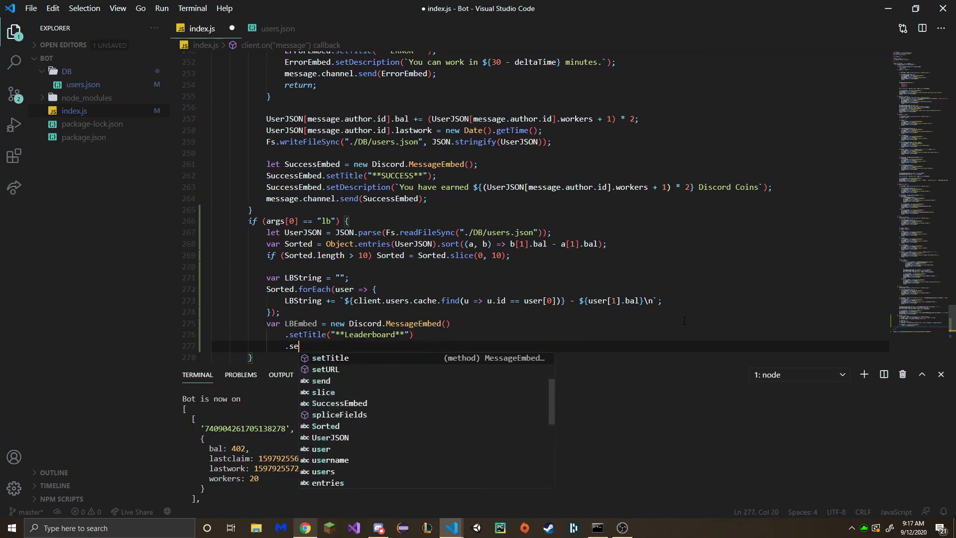
type("tDescription(L")
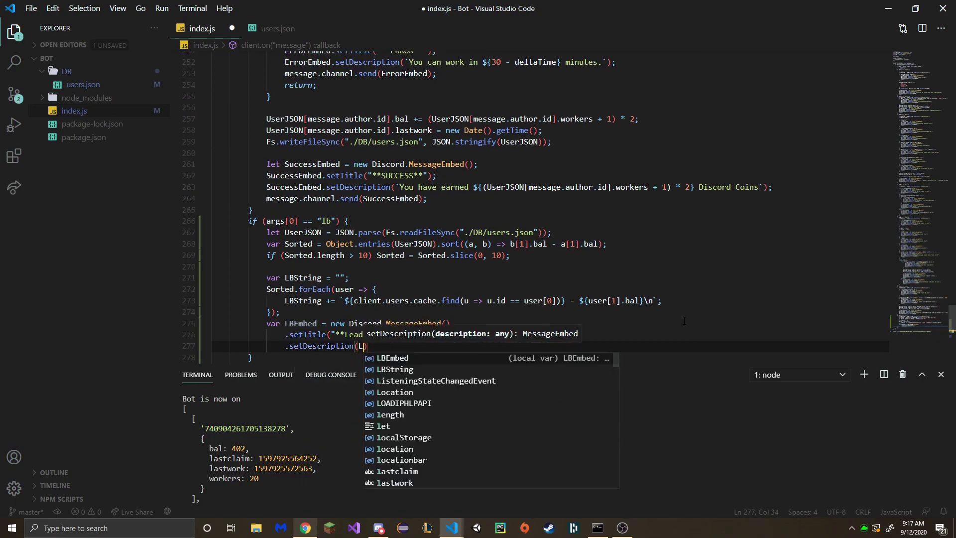
type("BString);")
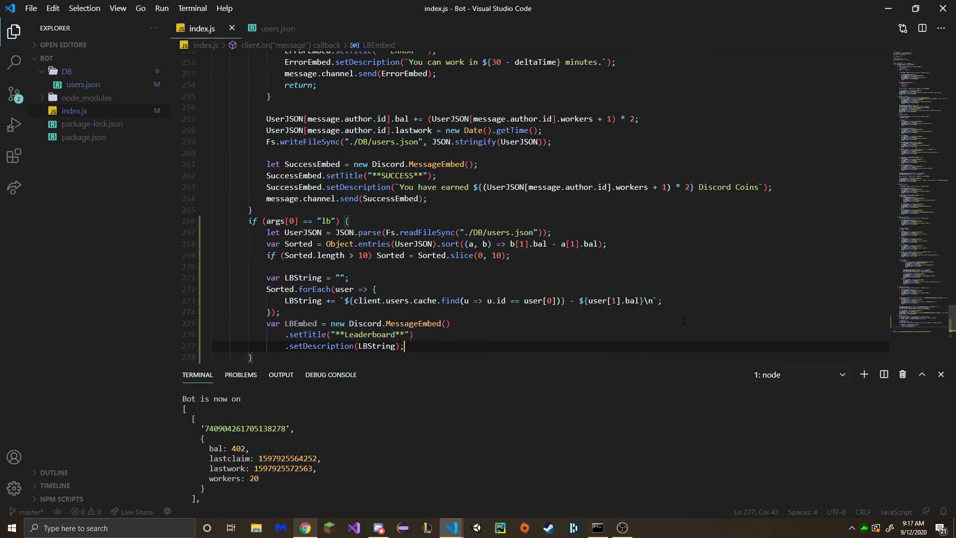
key("Return")
key("BackSpace")
type("message.channe")
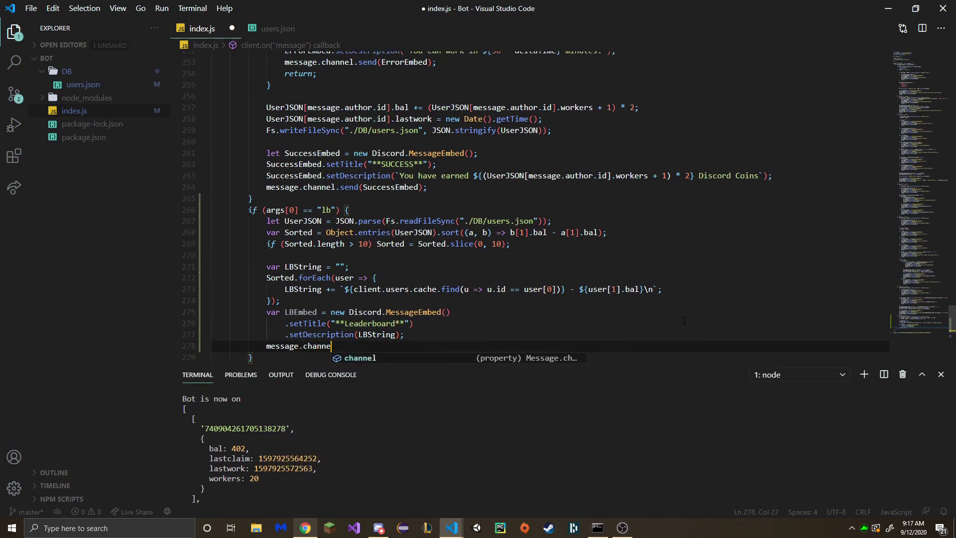
type("l.send(L")
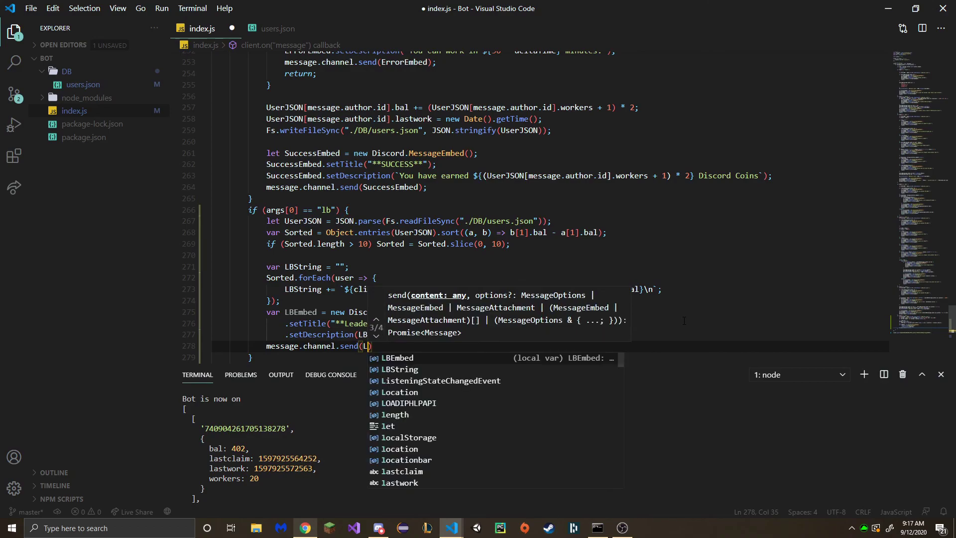
type("BEmbed);")
key("ctrl+s")
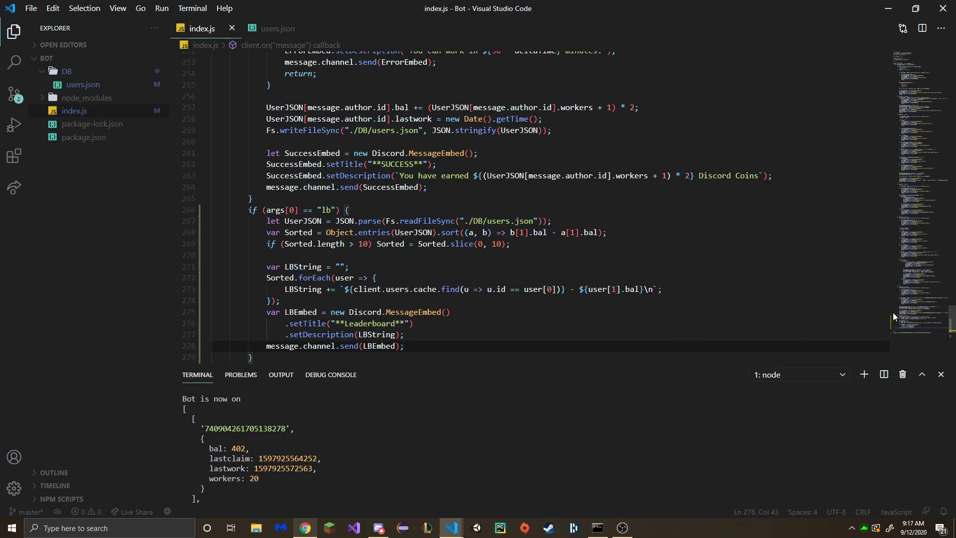
Kill the bot's terminal and restart the bot with node . in a new one
left_click(902, 374)
key("ctrl+grave")
type("node .")
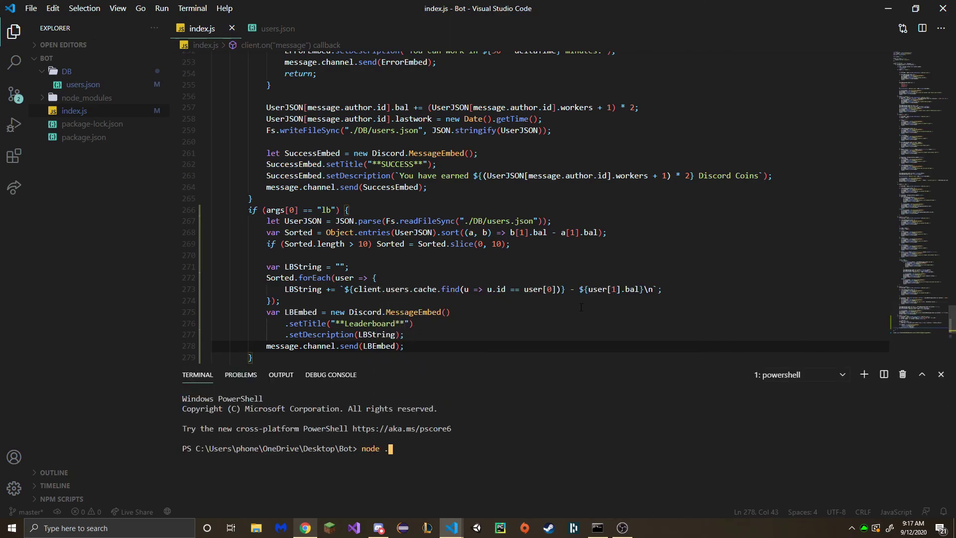
key("Return")
left_click(308, 525)
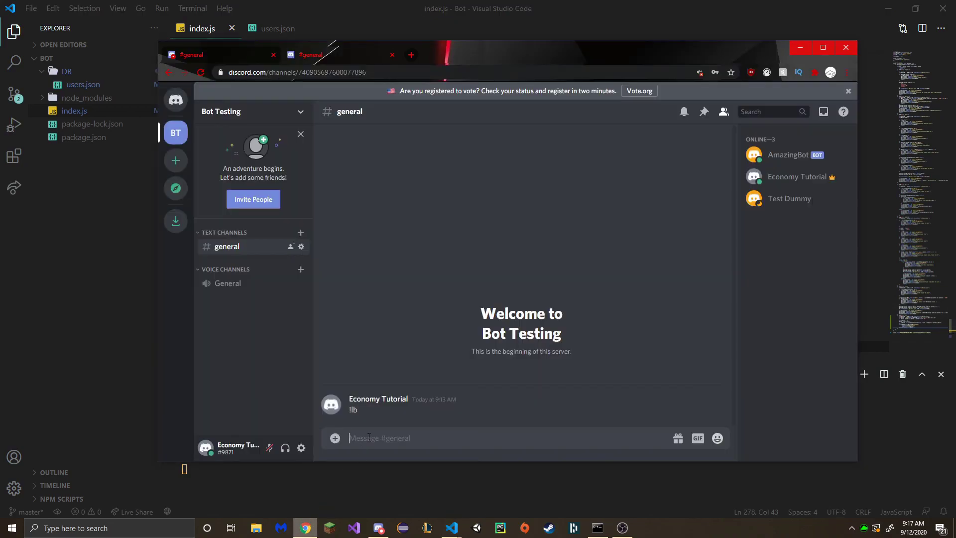
type("!lb")
Send !lb to get the Leaderboard (500 above 402), then !bal showing 402
key("Return")
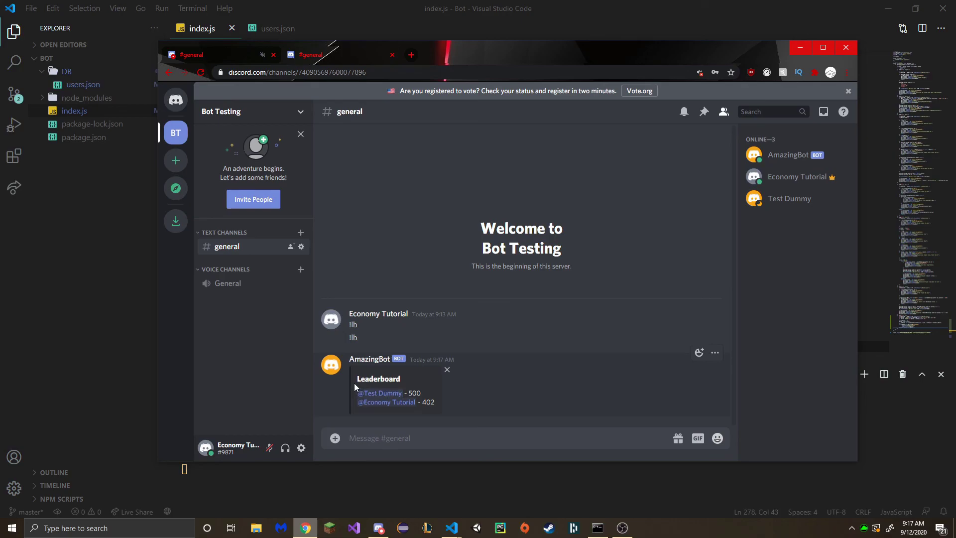
mouse_move(354, 383)
left_mouse_down()
mouse_move(440, 403)
mouse_move(353, 398)
mouse_move(360, 412)
left_mouse_up()
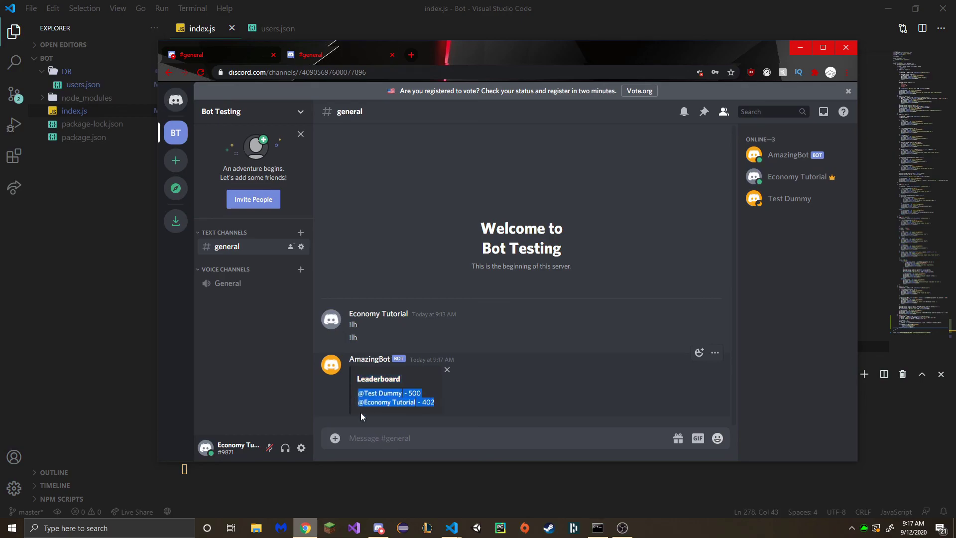
left_click(361, 413)
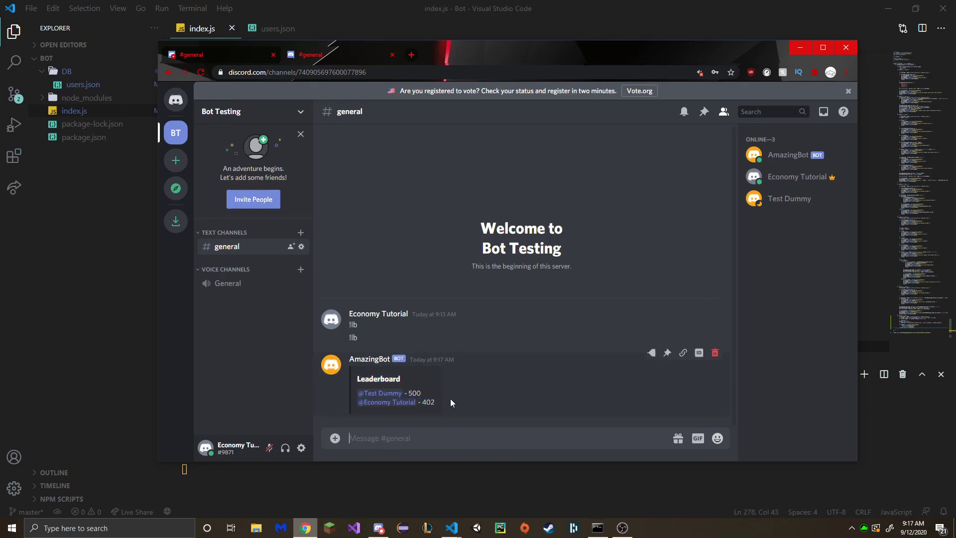
type("!bal")
key("Return")
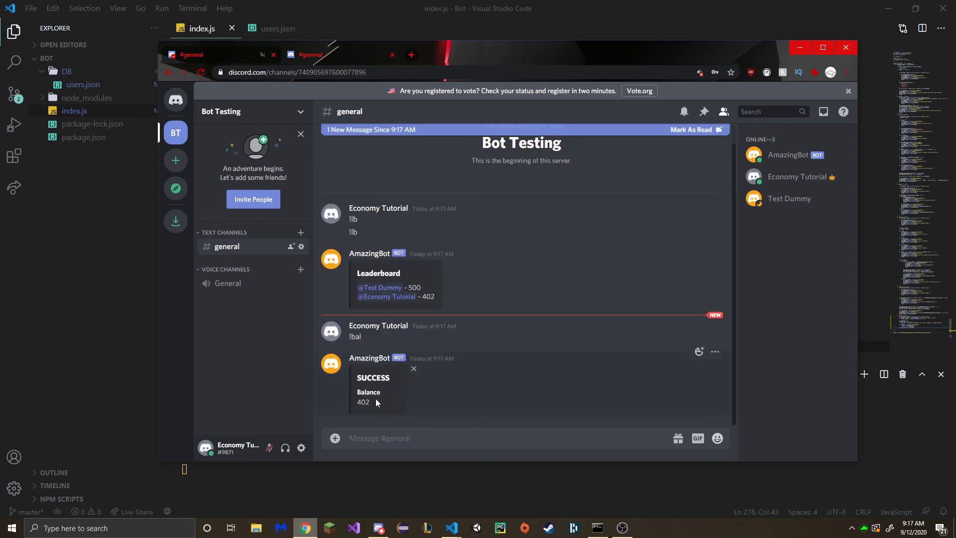
Send !bal as Test Dummy in #general and get a SUCCESS embed showing balance 500
left_click(314, 57)
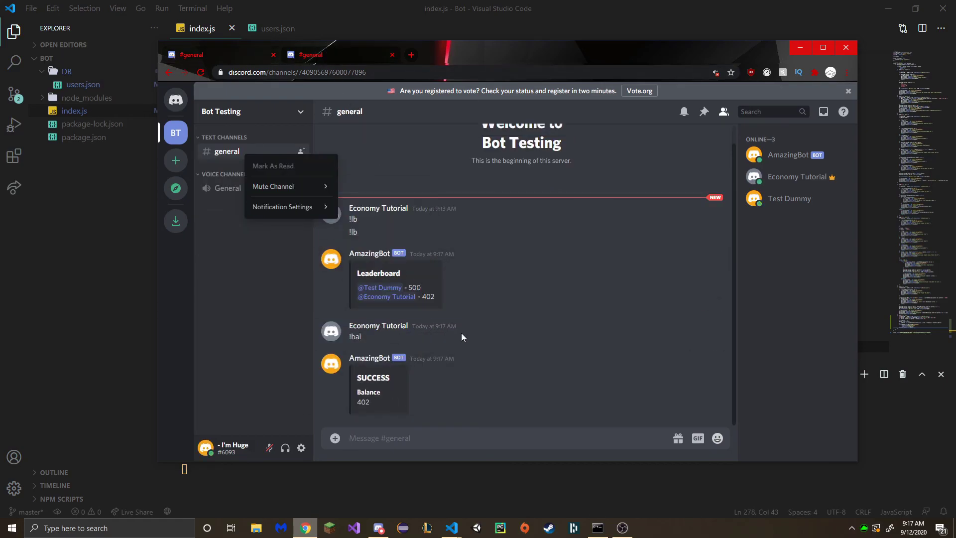
left_click(425, 421)
type("!bal")
key("Return")
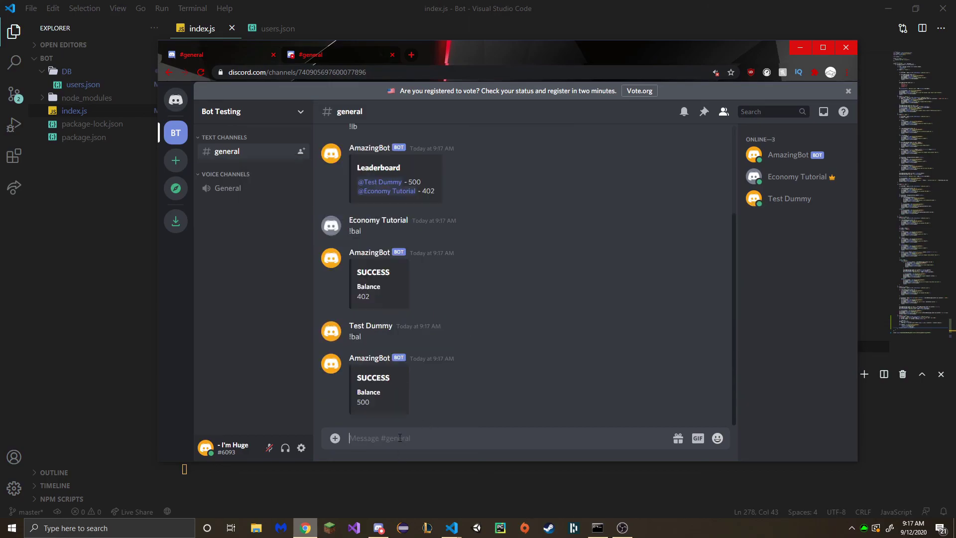
scroll(376, 330, "up", 5)
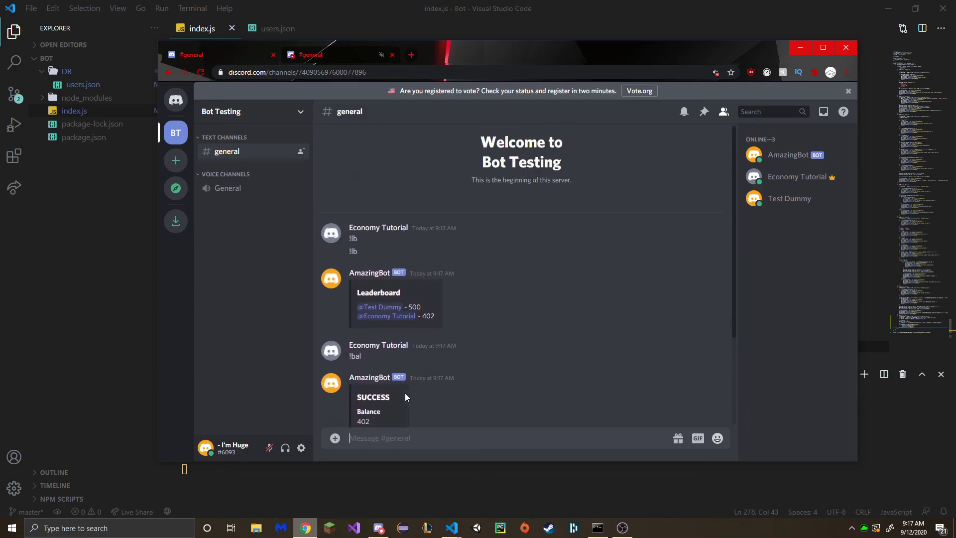